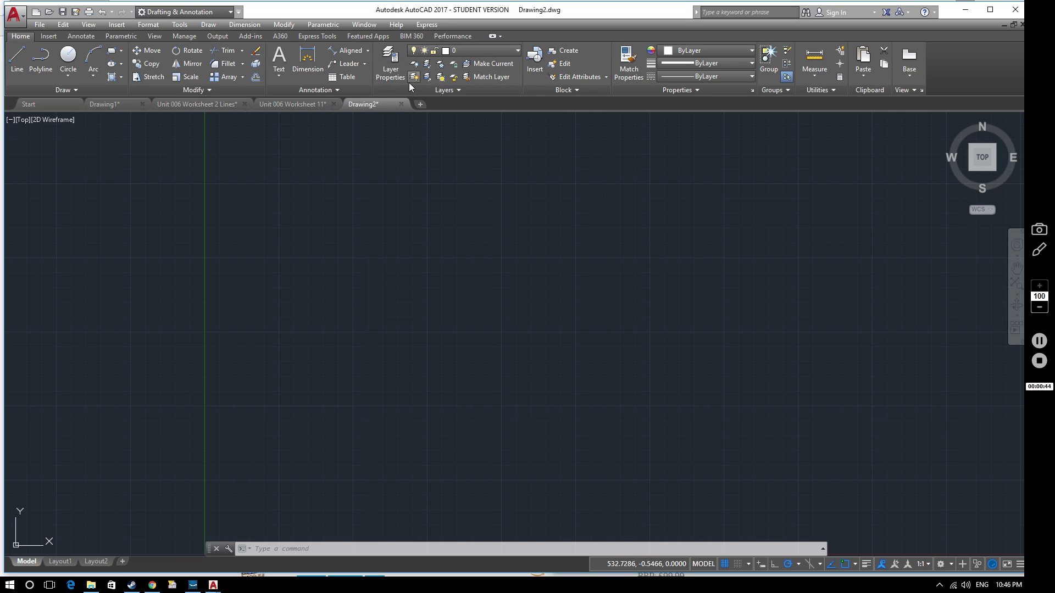
Check the existing layers in the Layers drop-down list
click(516, 55)
click(510, 55)
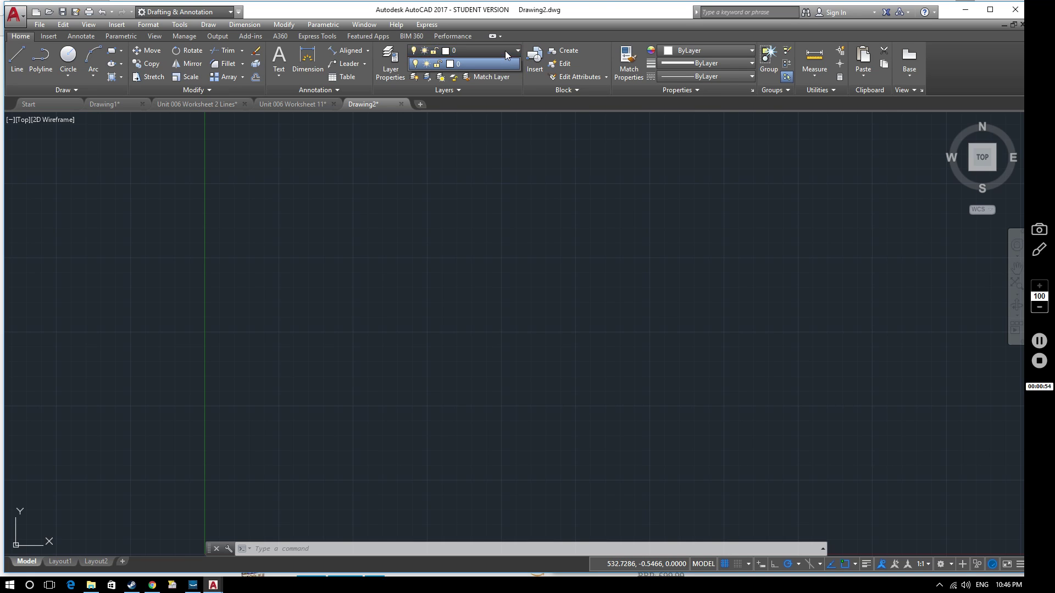
click(486, 48)
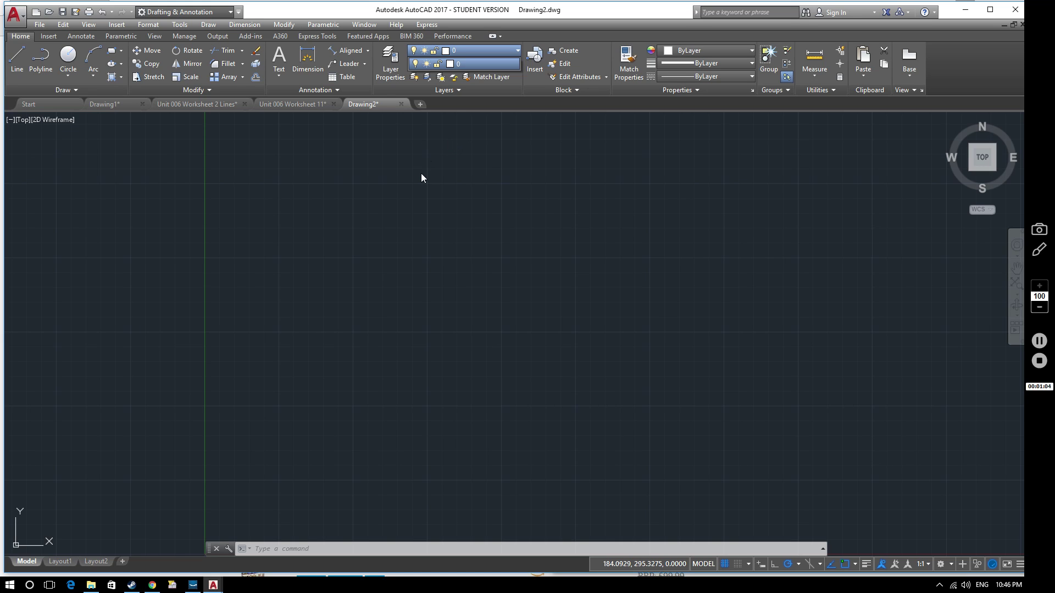
click(391, 66)
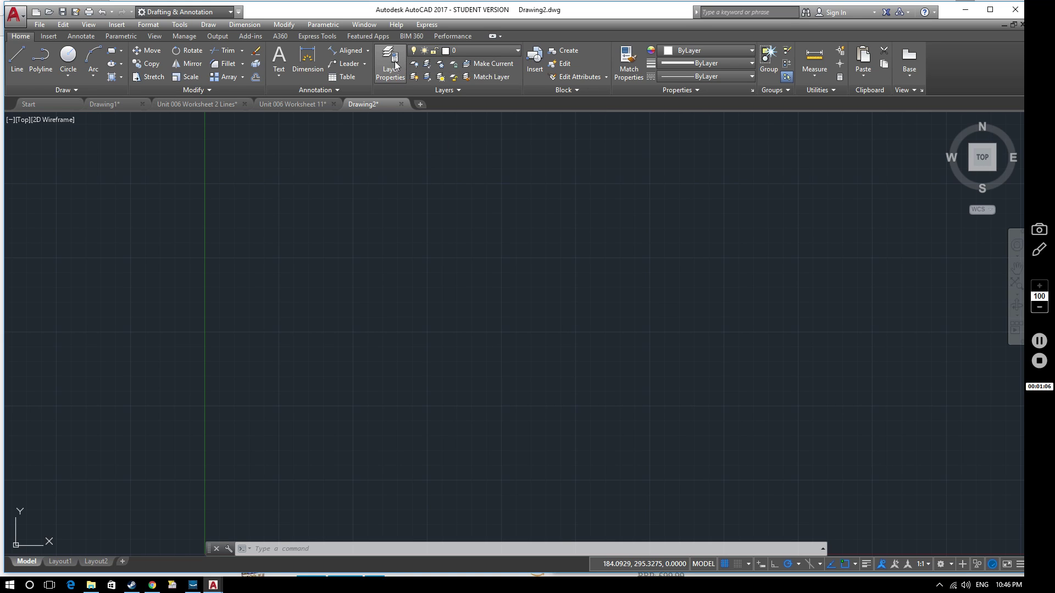
Create a new layer named Object in the Layer Properties Manager
click(395, 63)
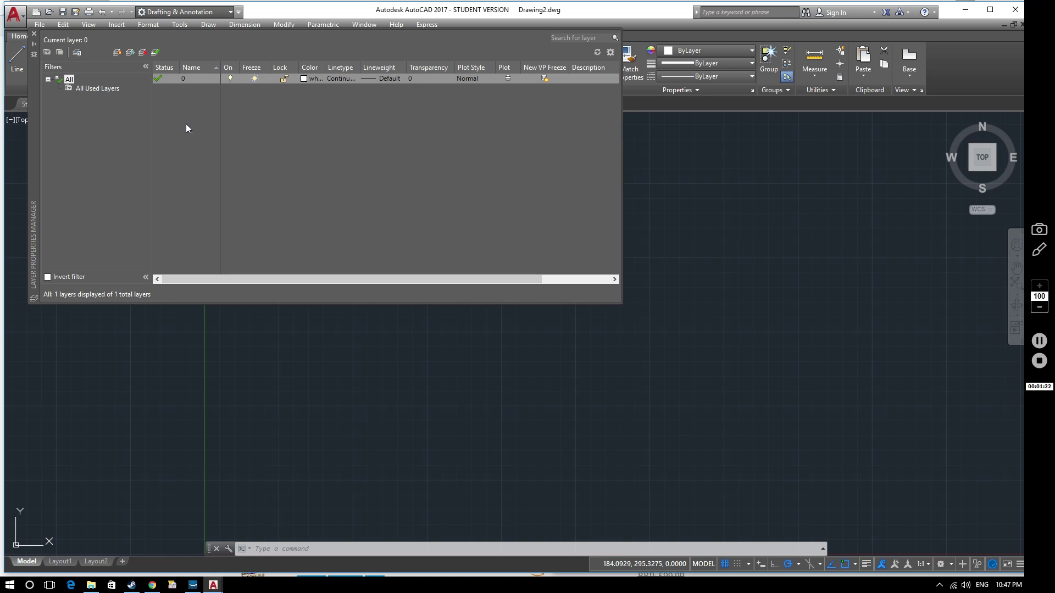
click(118, 53)
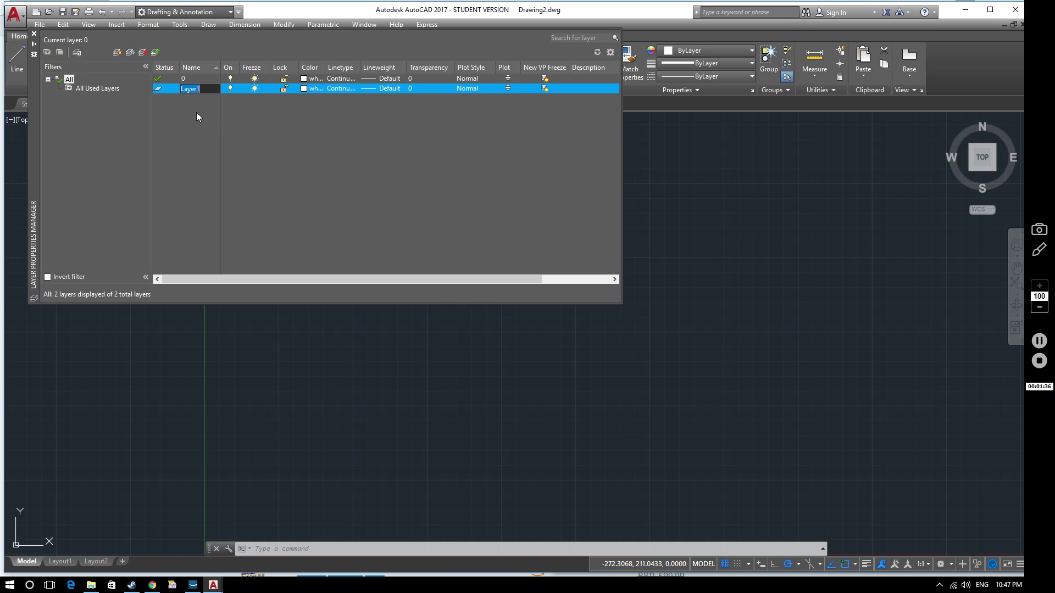
text(Object)
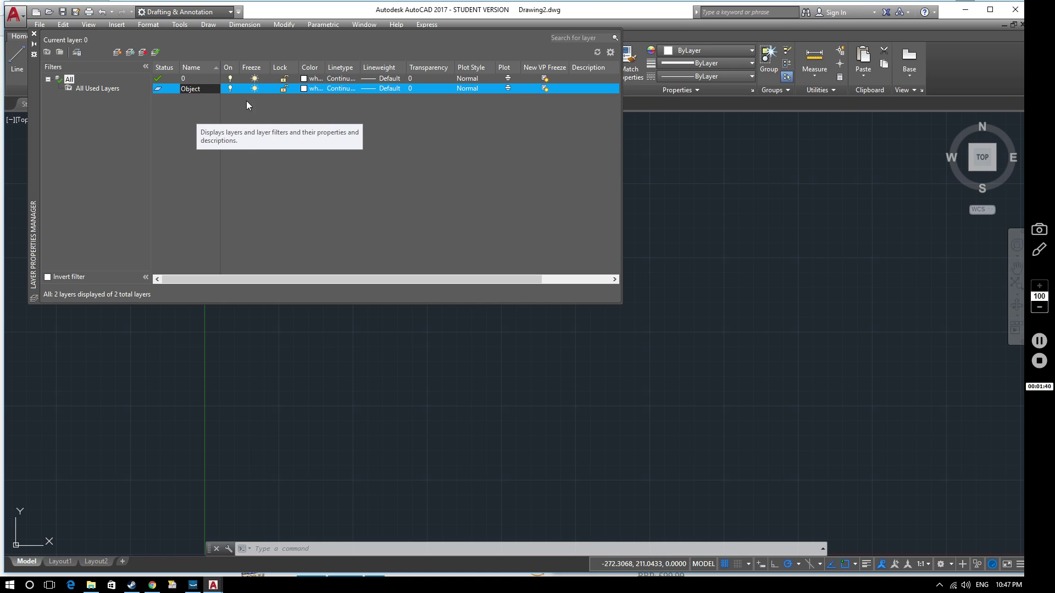
key(Return)
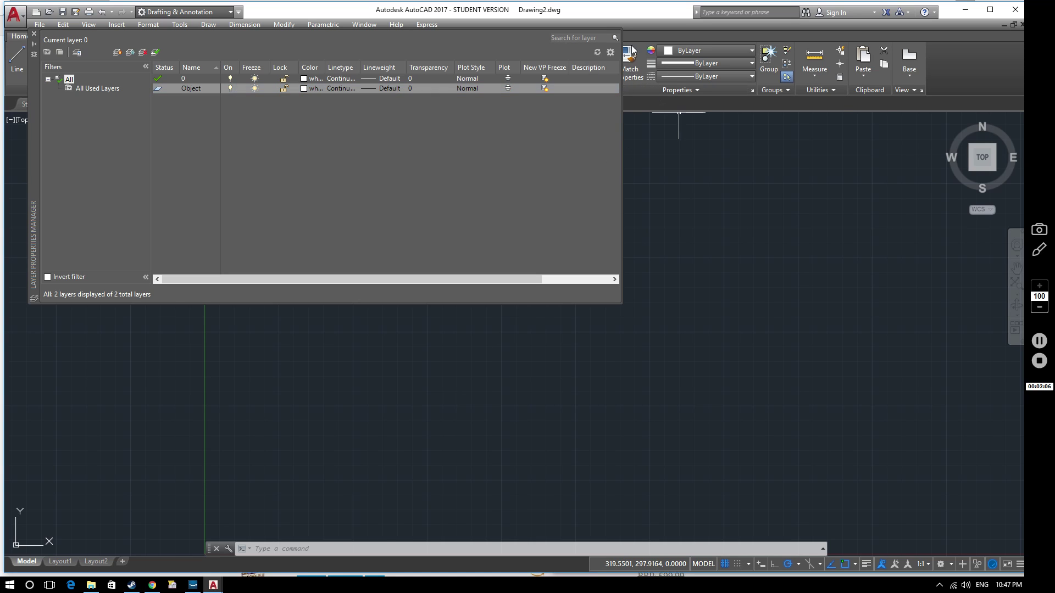
Move the layer palette lower and leave Object's colour white and linetype Continuous
drag(32, 86, 65, 187)
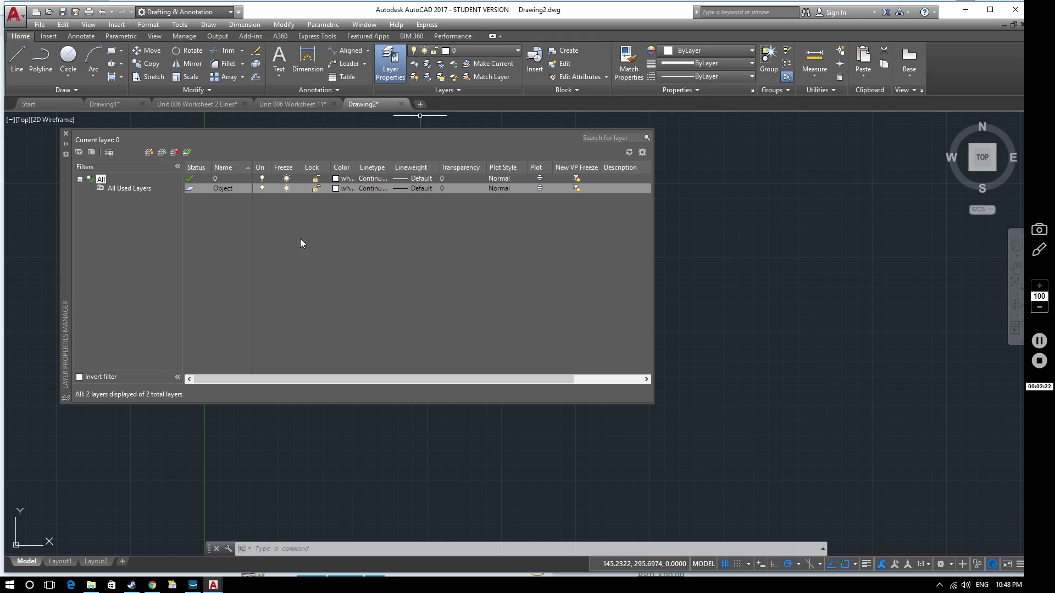
click(348, 188)
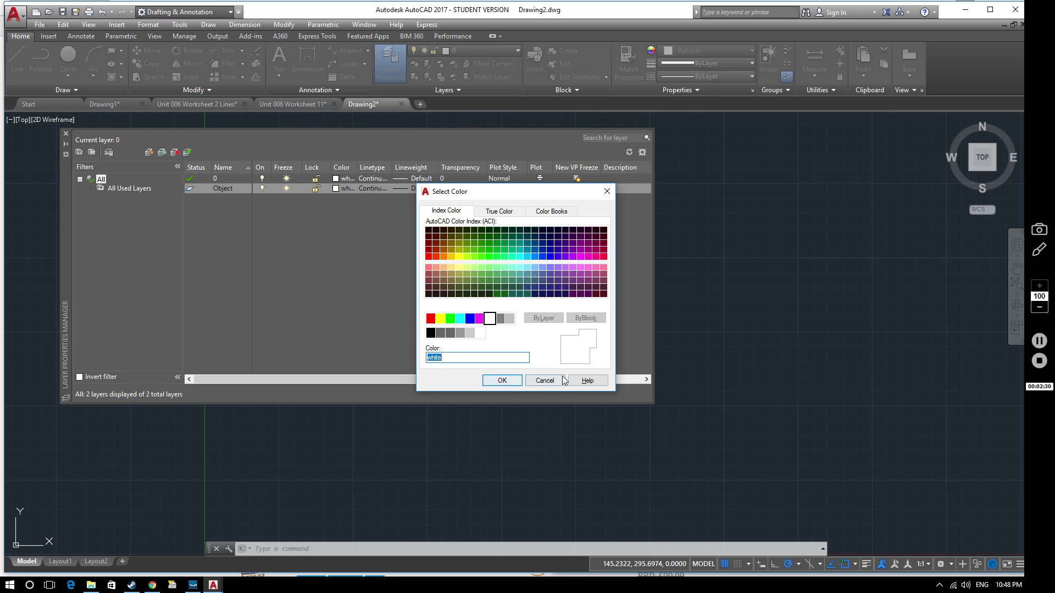
click(543, 382)
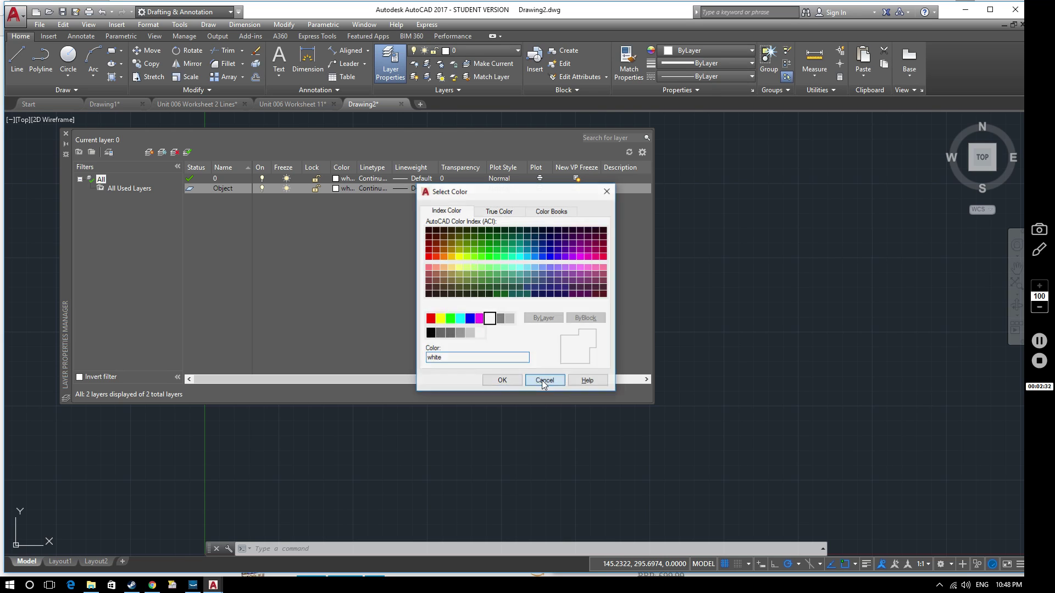
click(375, 190)
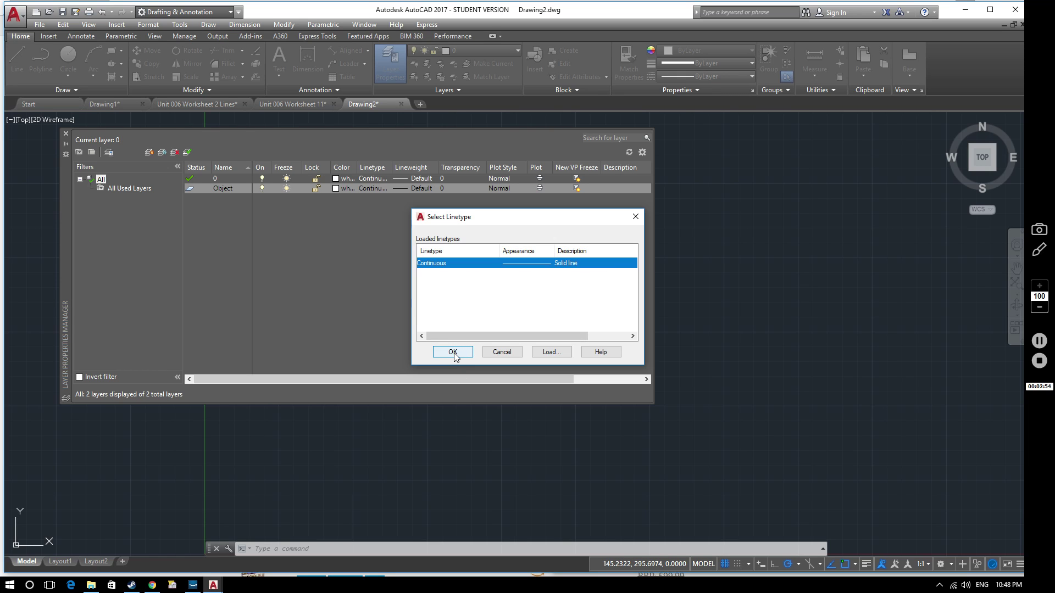
click(501, 352)
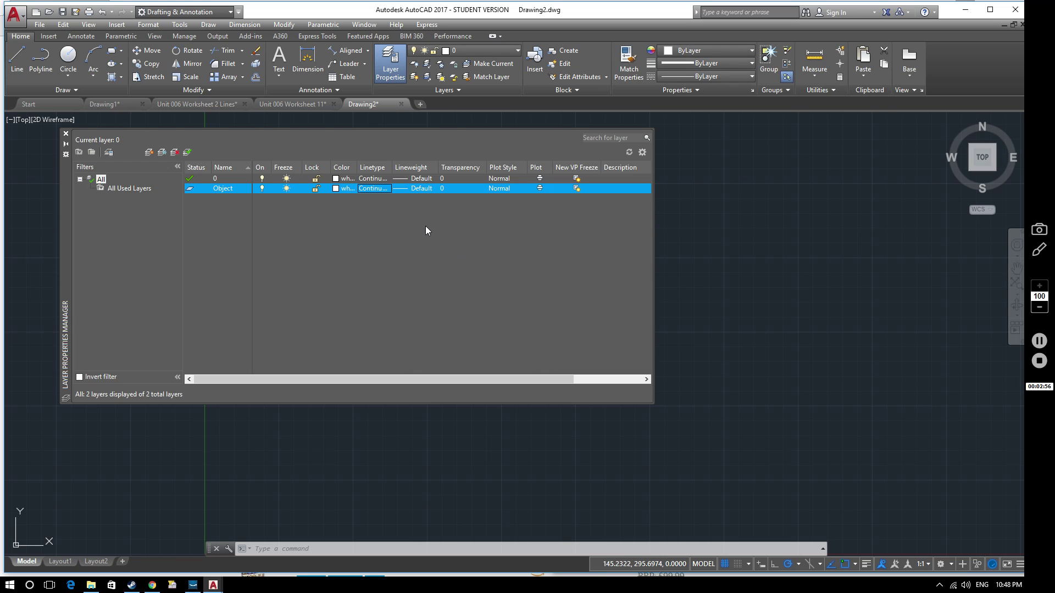
Change the Object layer's lineweight to 0.35 mm
click(422, 189)
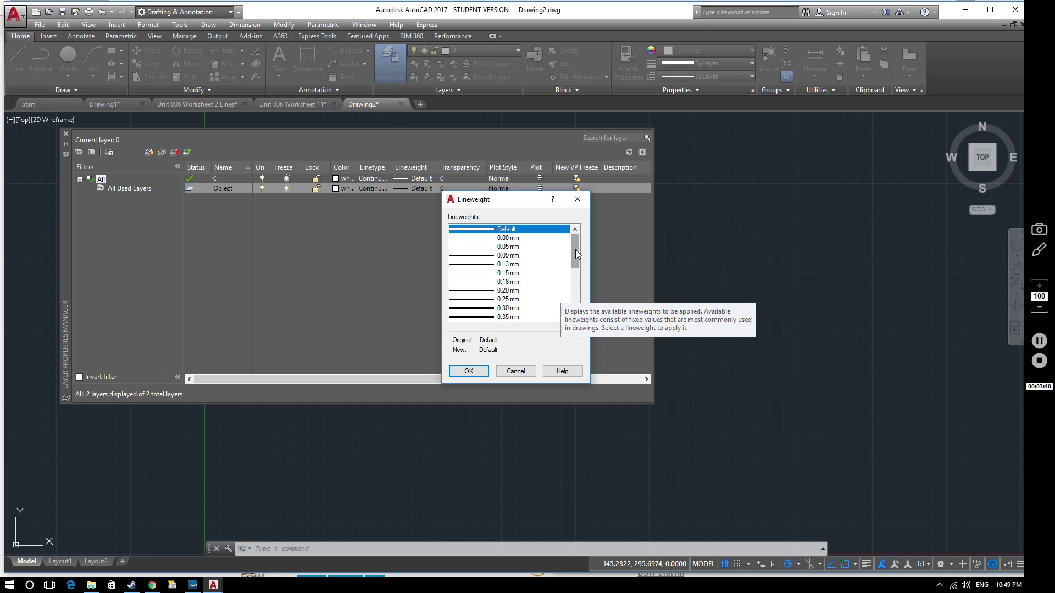
mouse_move(575, 249)
mouse_down()
mouse_move(575, 271)
mouse_move(576, 249)
mouse_move(575, 259)
mouse_up()
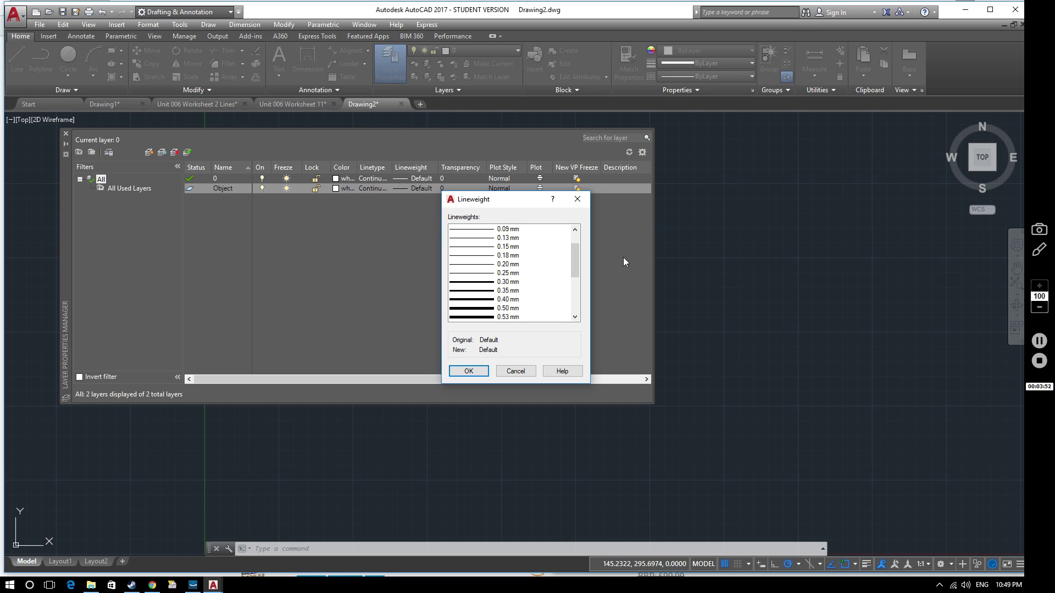
click(485, 293)
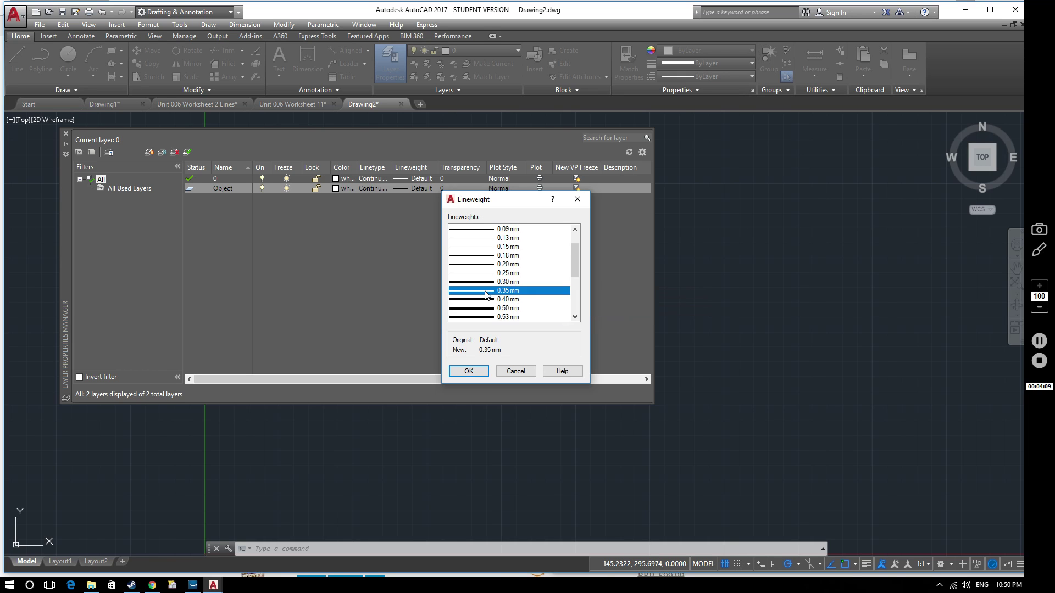
click(469, 372)
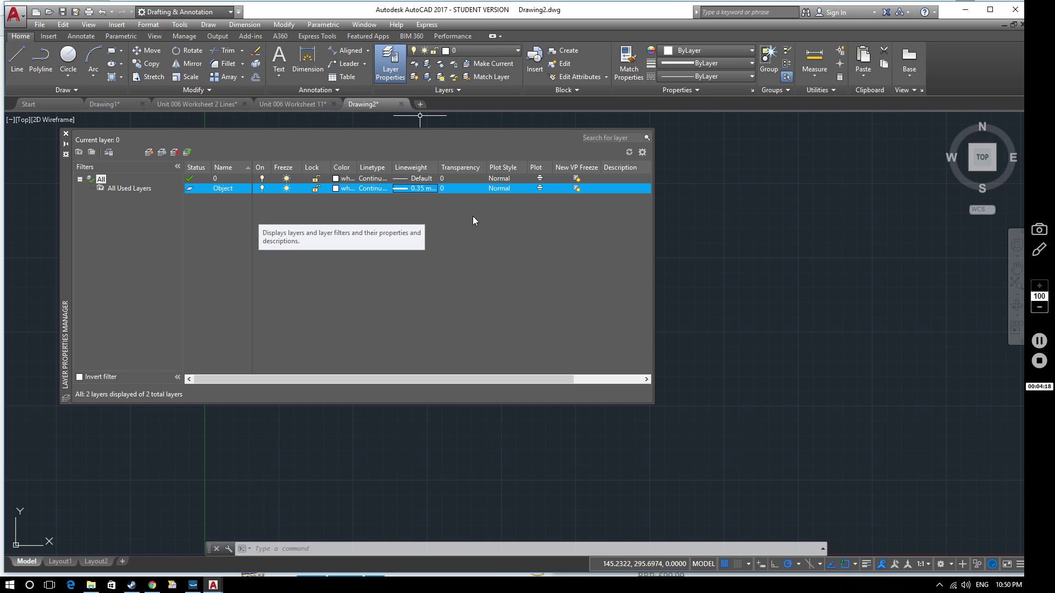
Leave Object's transparency at 0 and turn off plotting for the layer
click(460, 189)
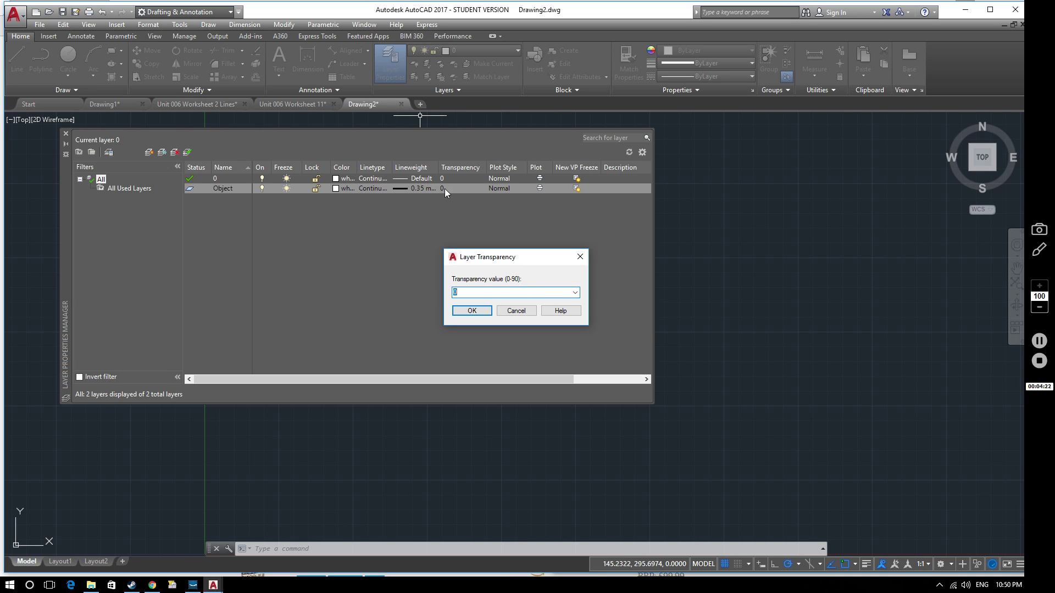
click(516, 311)
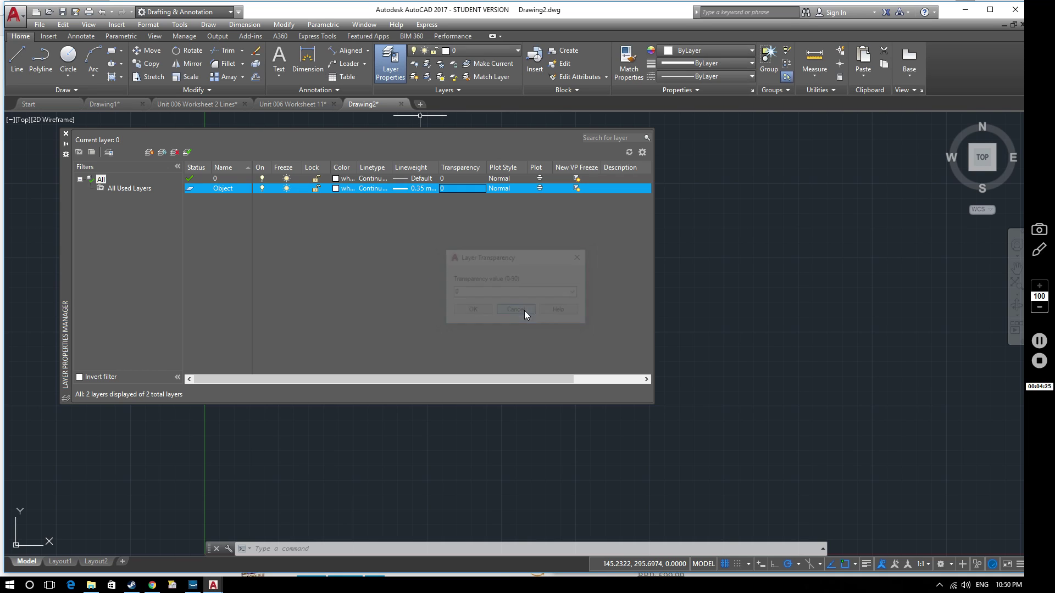
click(540, 189)
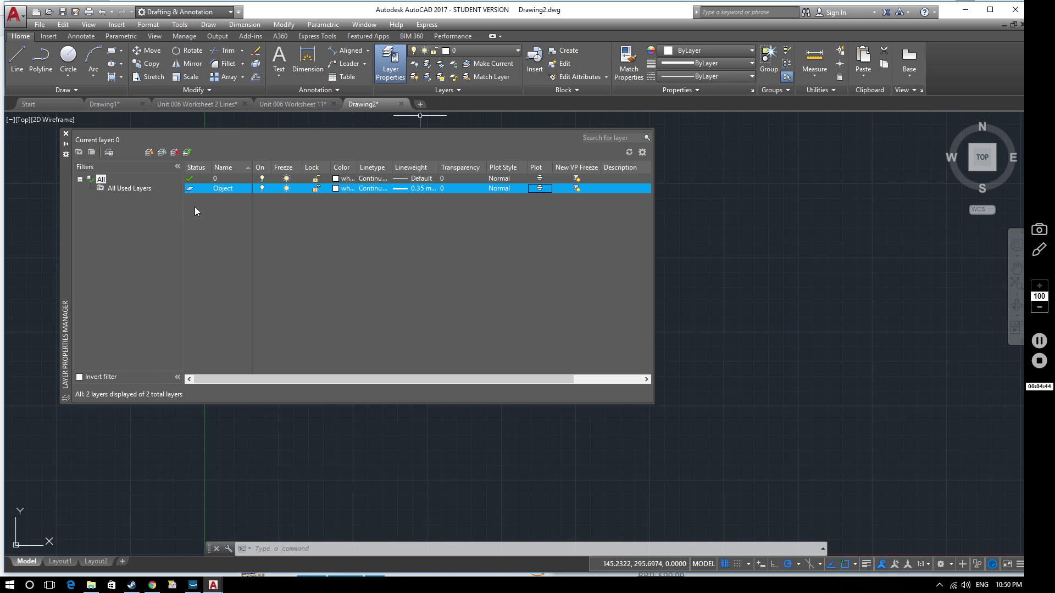
Create a third layer named Center line
click(149, 152)
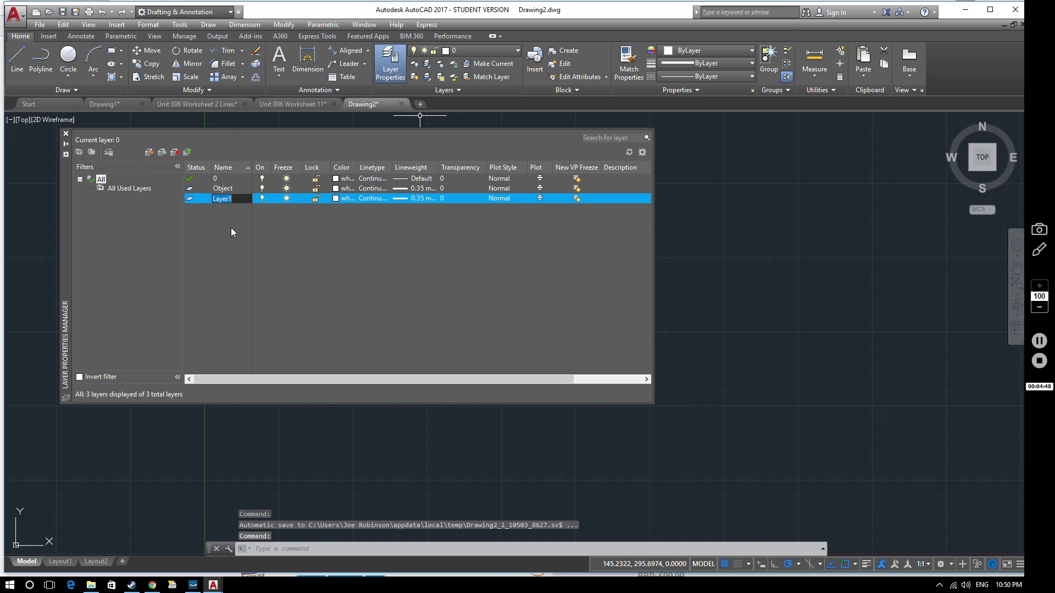
text(Cen)
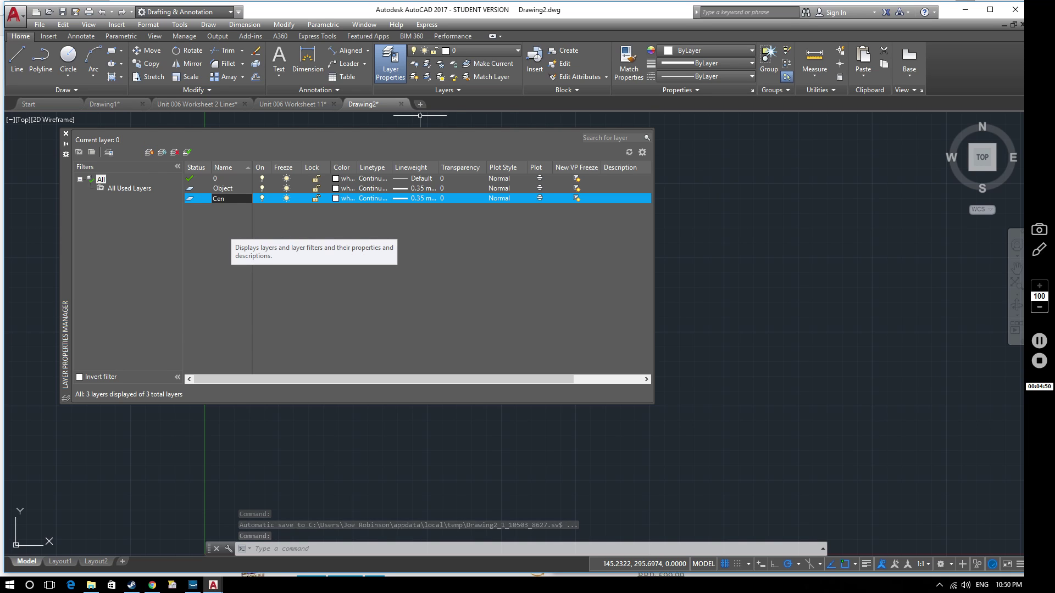
text(ter line)
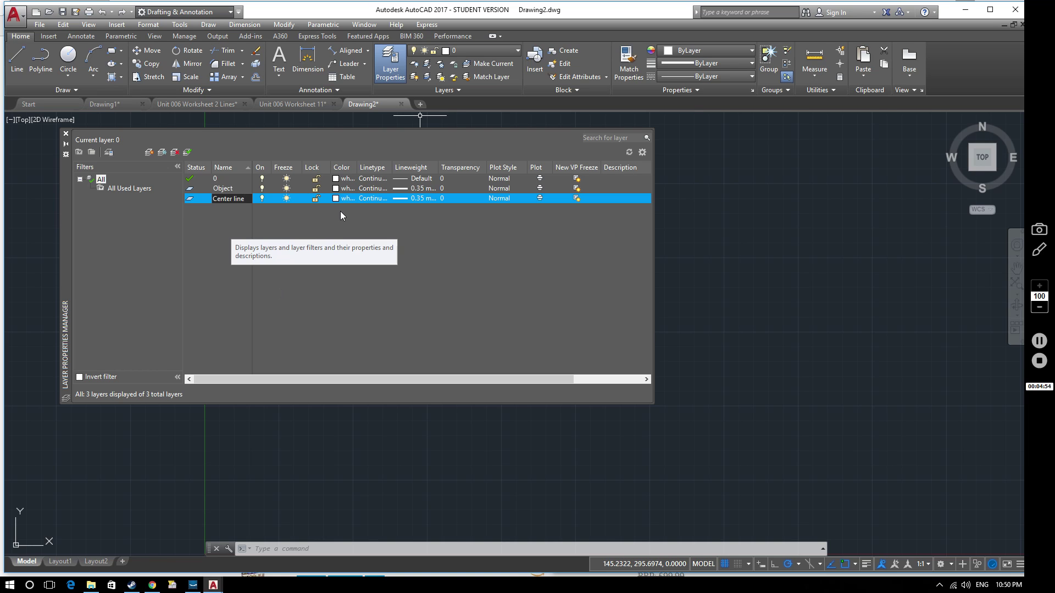
key(Return)
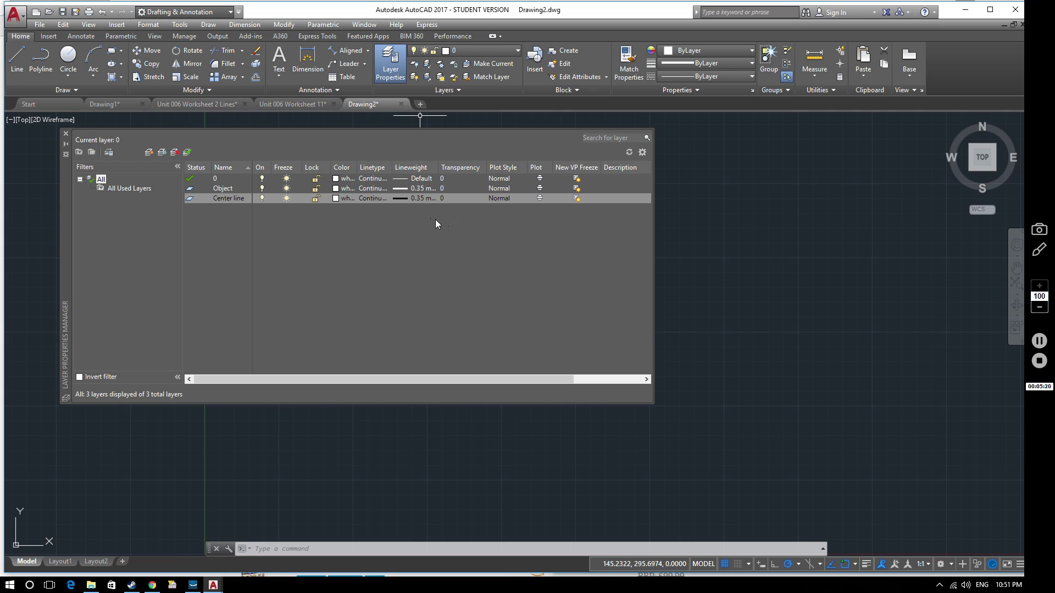
Set the Center line layer's lineweight to 0.25 mm
click(420, 199)
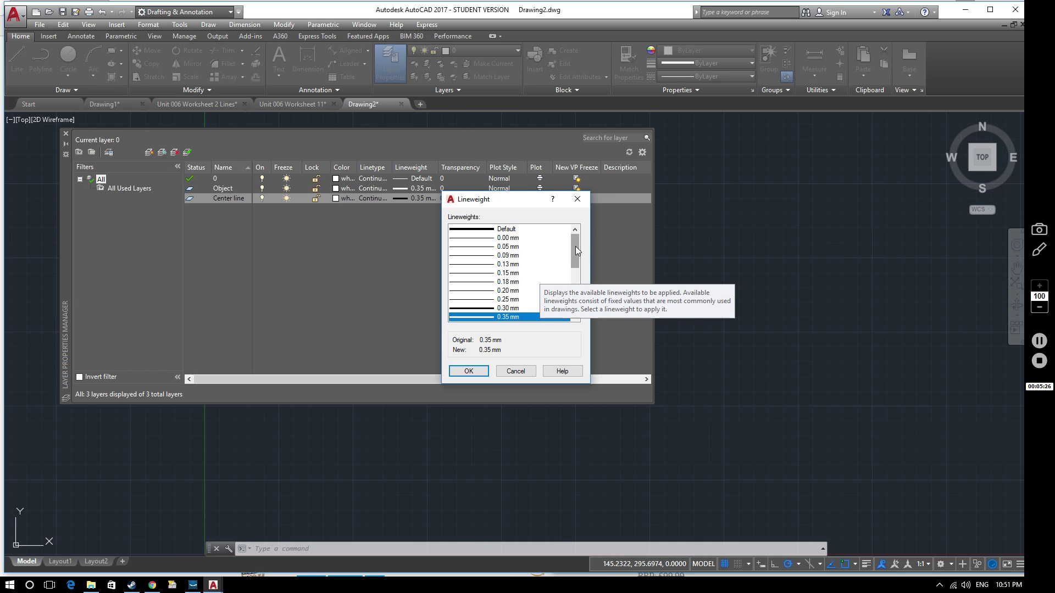
drag(575, 246, 572, 260)
click(507, 265)
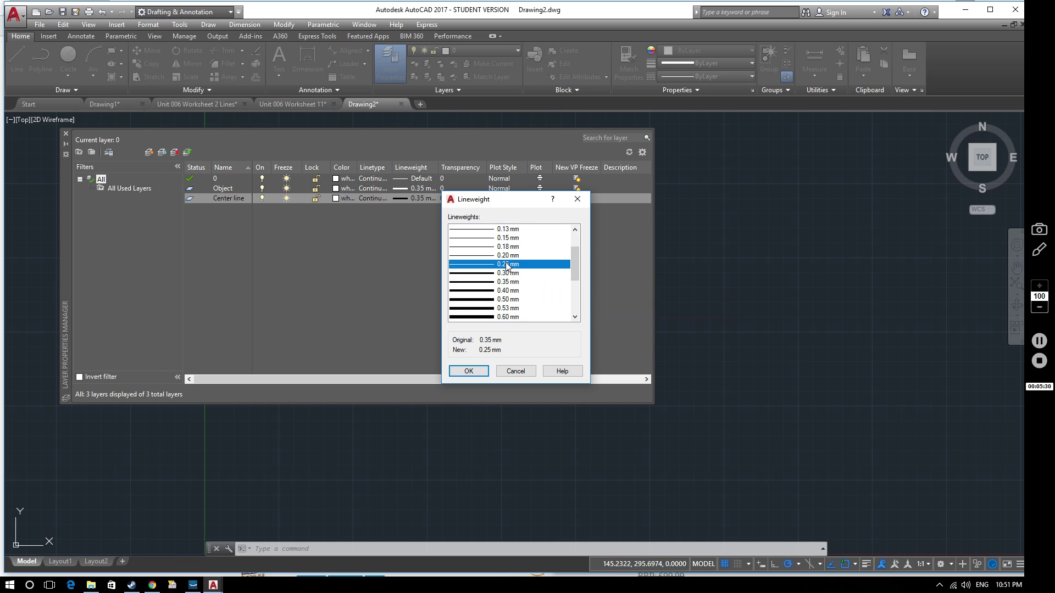
click(480, 370)
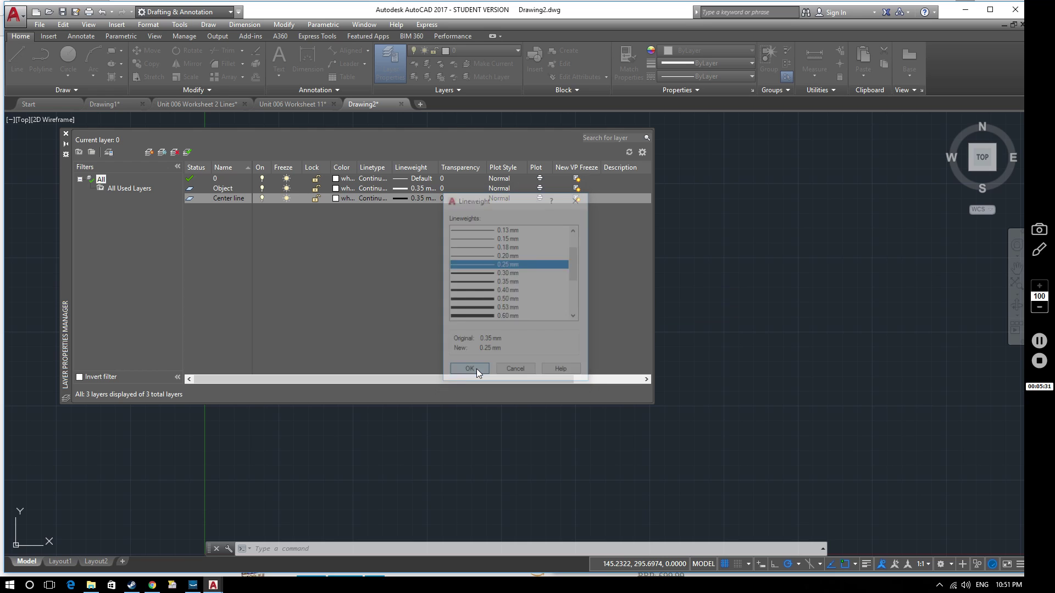
Raise the Object layer's lineweight to 0.50 mm
click(421, 189)
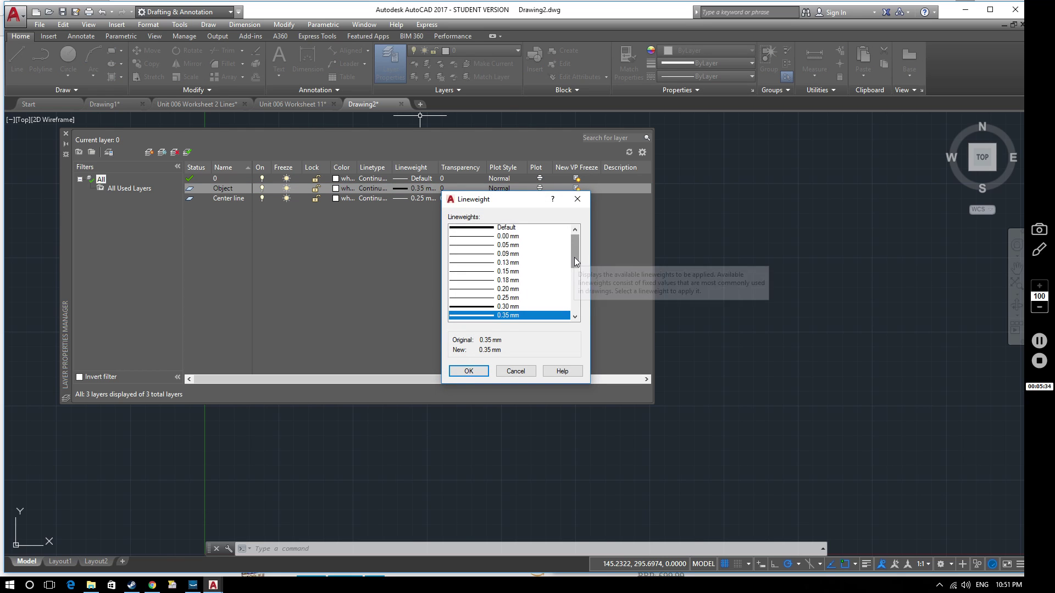
drag(575, 257, 575, 263)
click(507, 309)
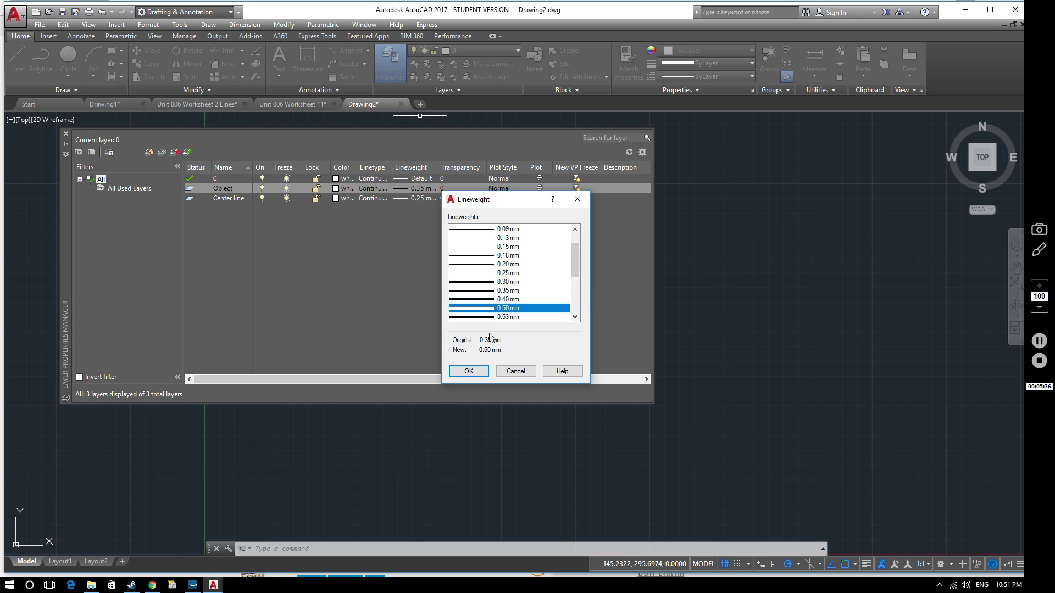
click(469, 370)
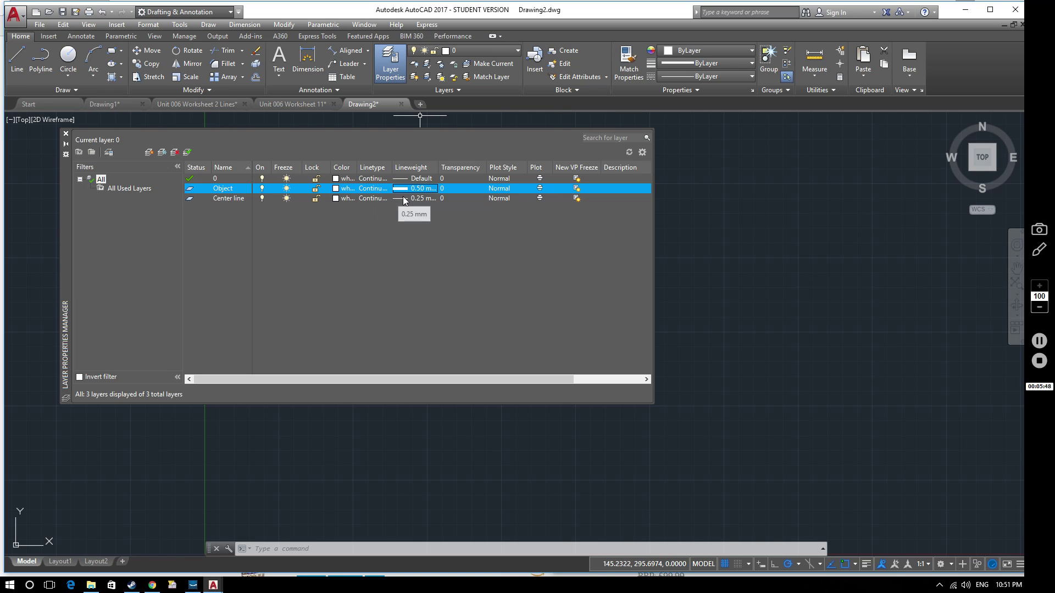
Load CENTER from the available linetypes and make it the Center line layer's linetype
click(367, 199)
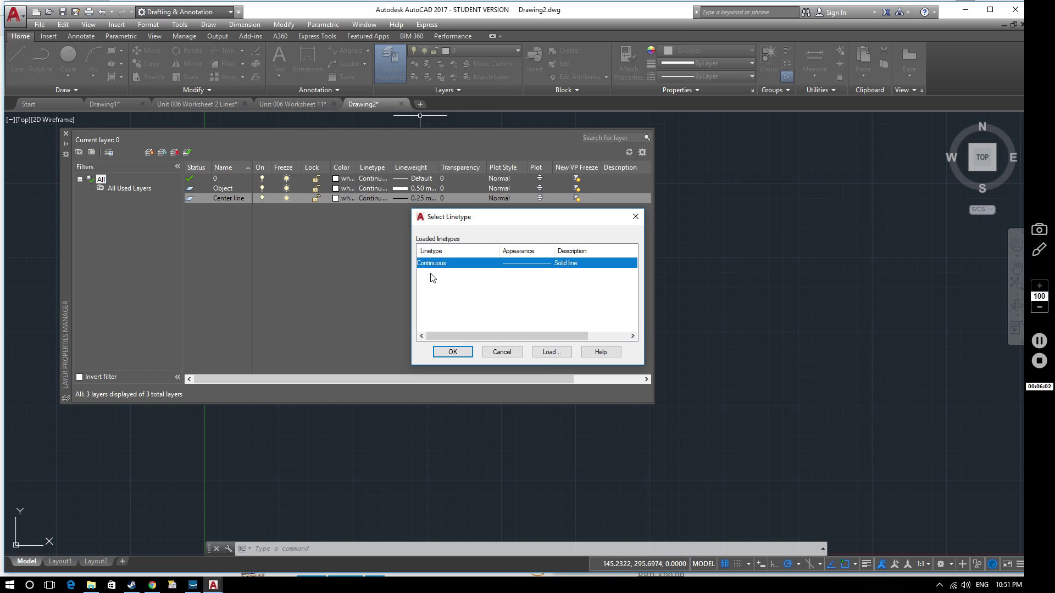
click(551, 352)
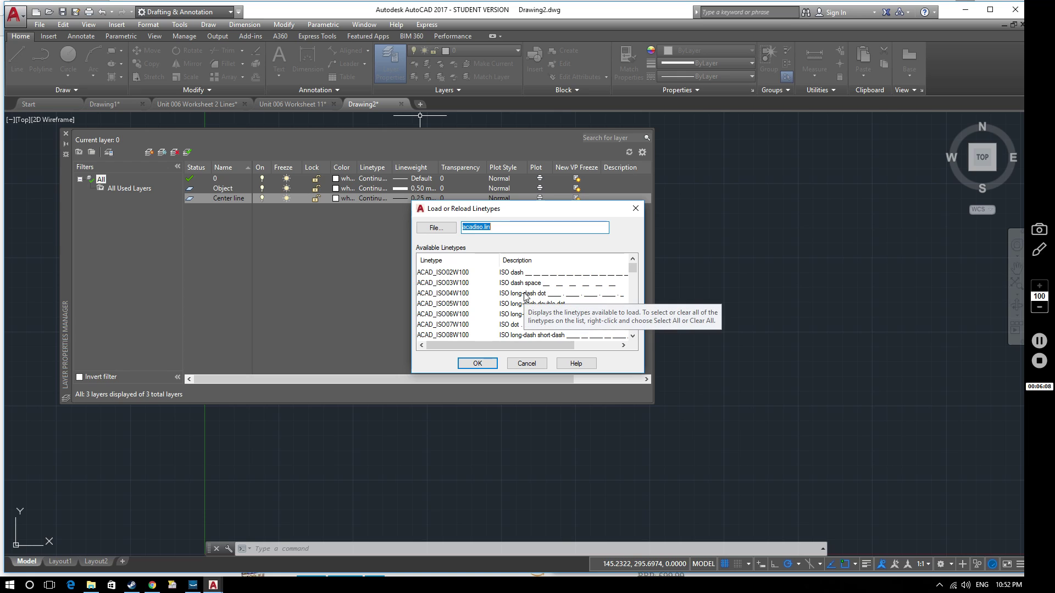
scroll(493, 295, down, 1)
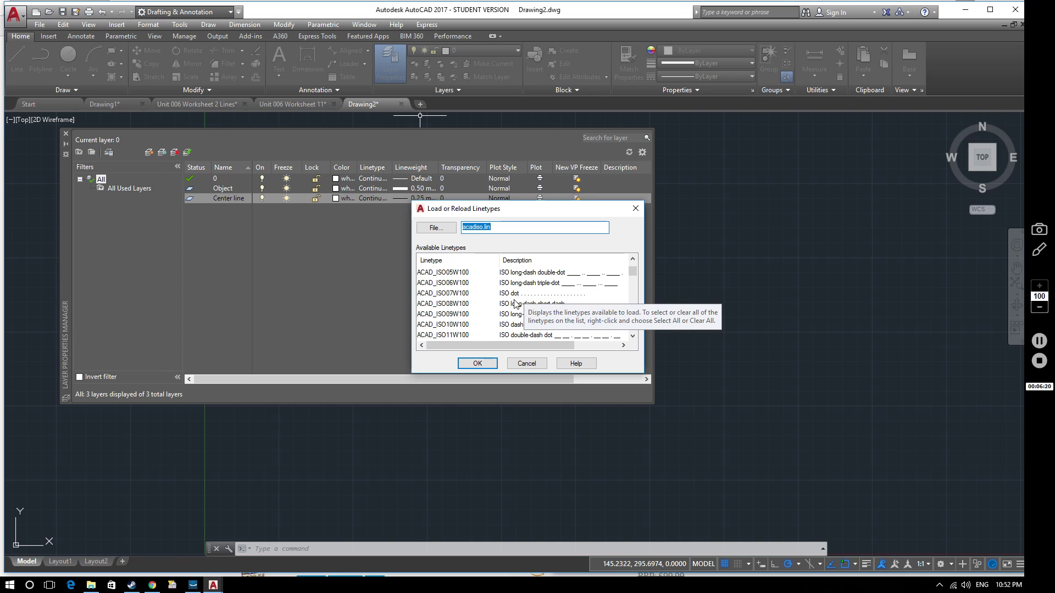
scroll(508, 291, down, 2)
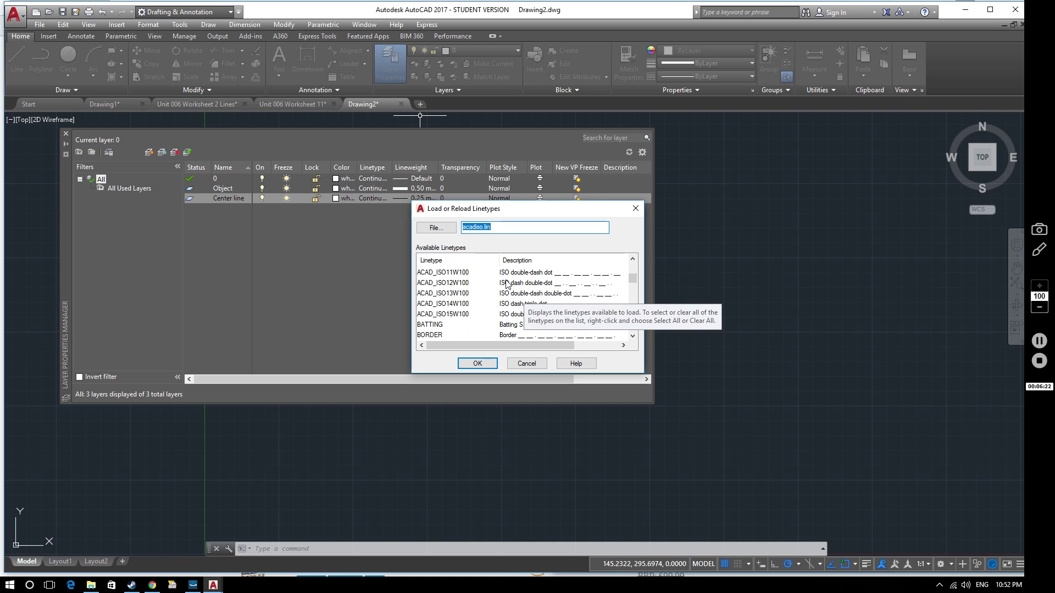
scroll(484, 292, down, 2)
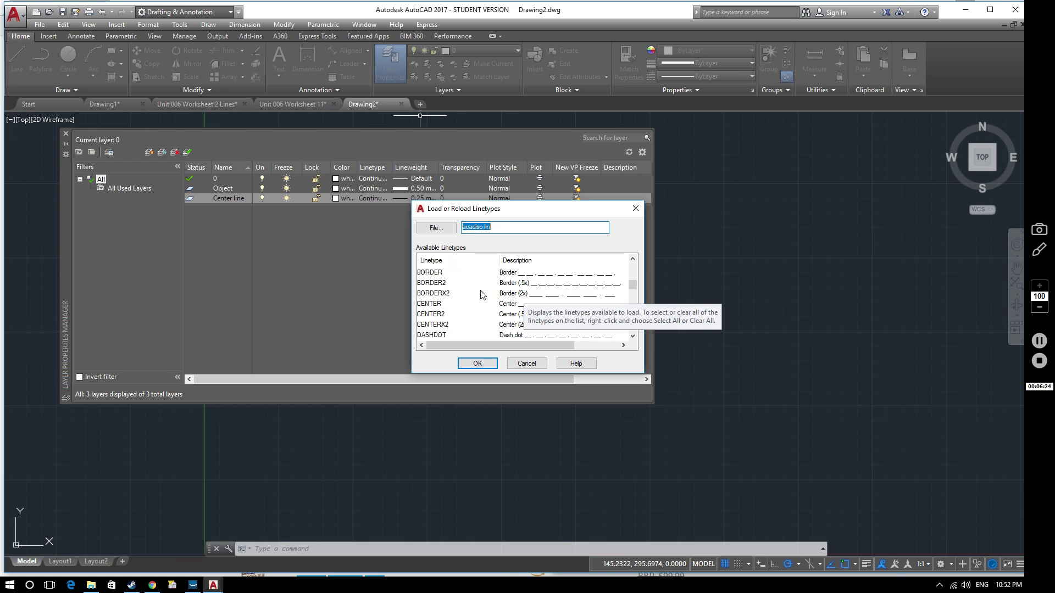
scroll(482, 295, up, 1)
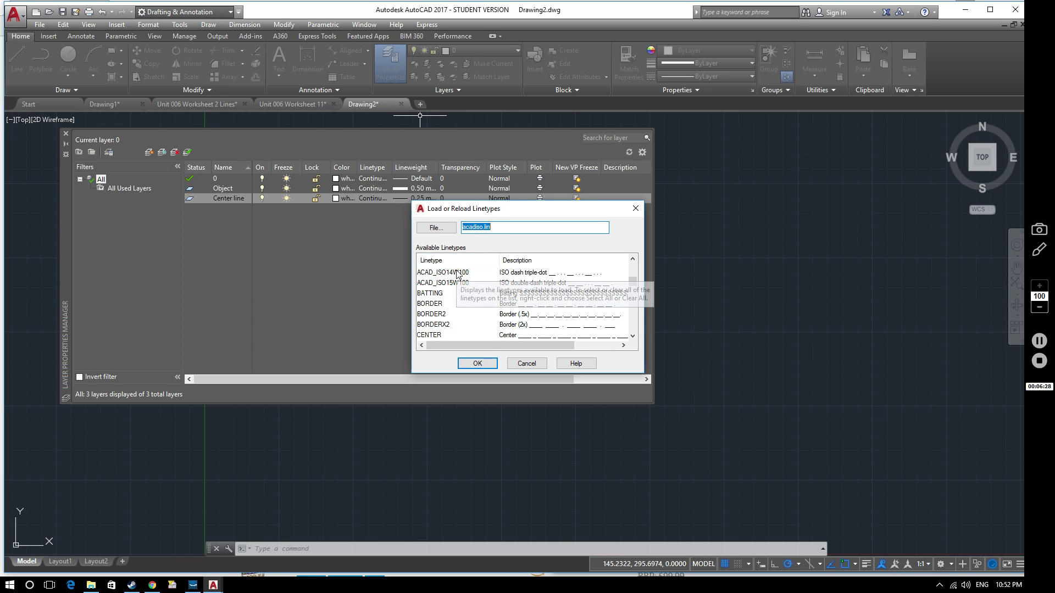
scroll(455, 301, down, 1)
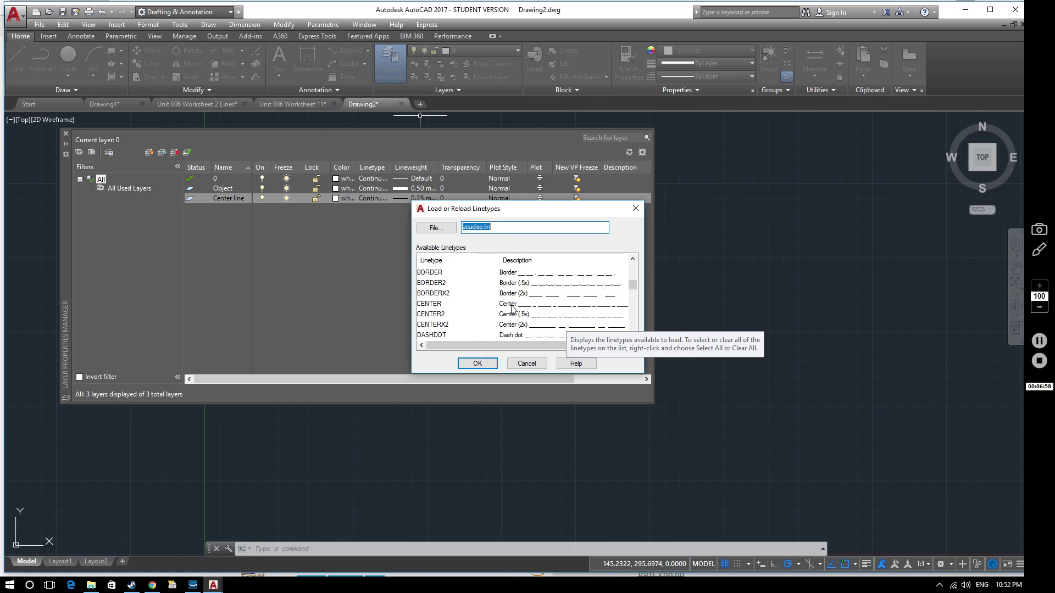
click(428, 305)
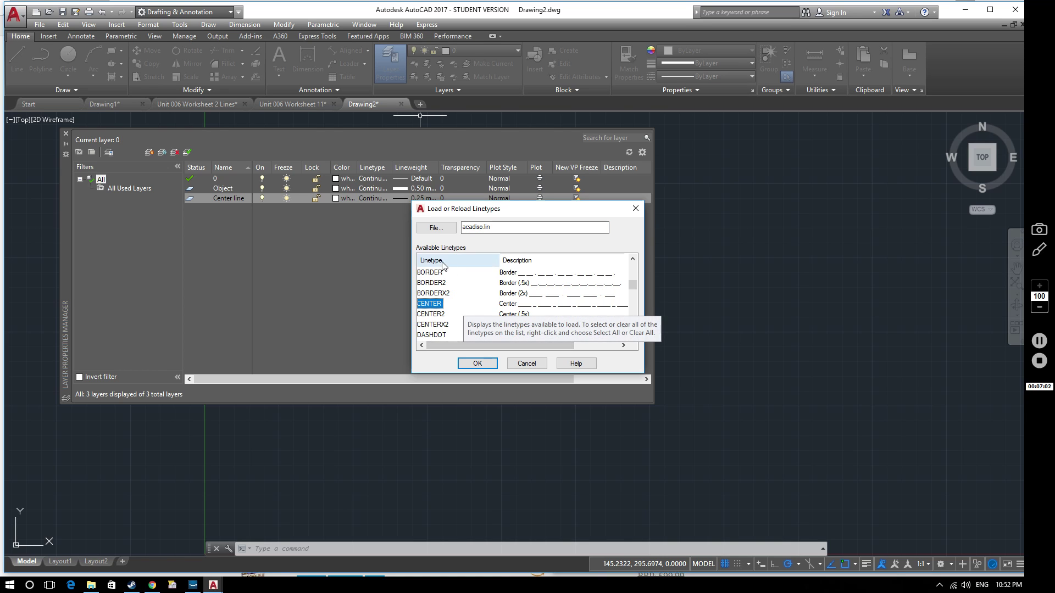
click(477, 363)
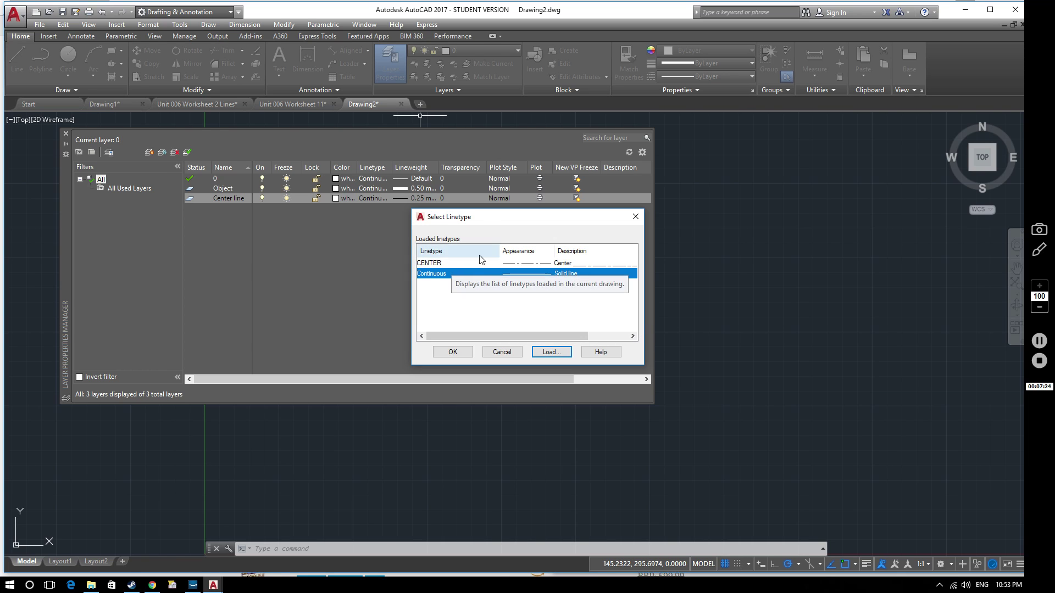
click(437, 263)
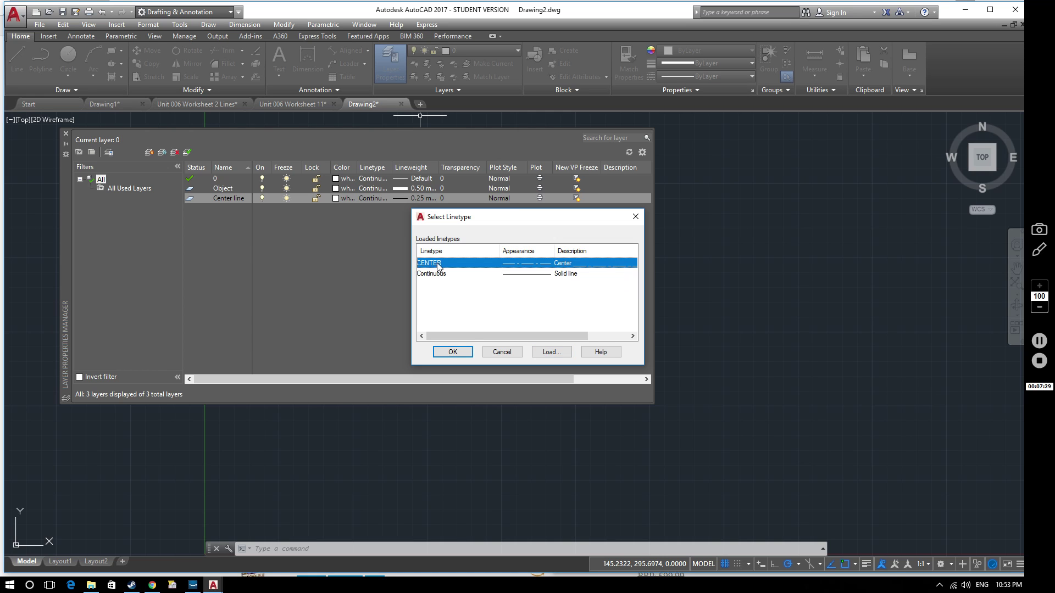
click(451, 352)
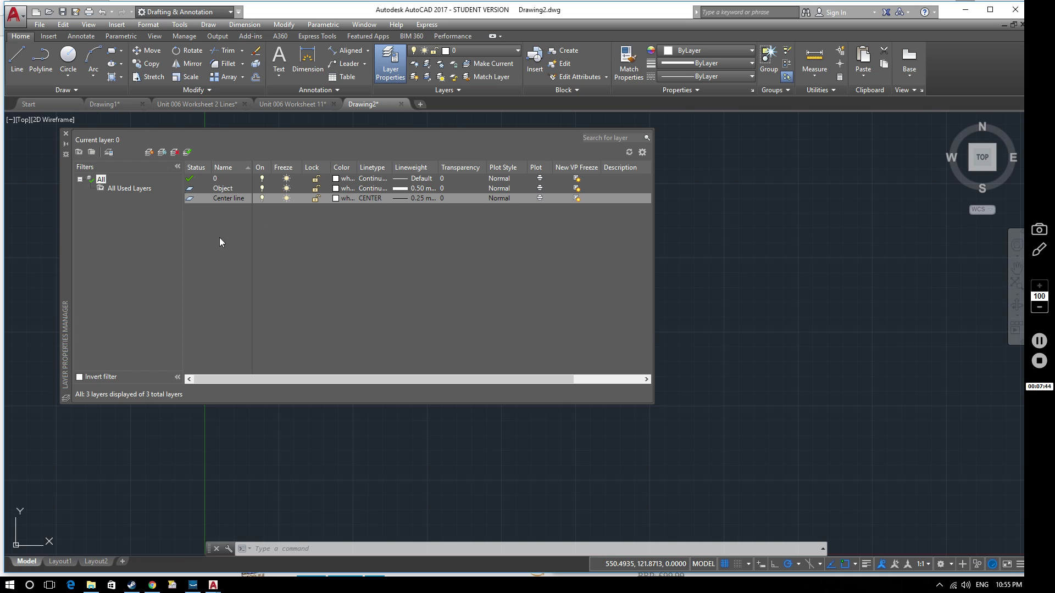
Add a Hatch lines layer and switch its linetype from CENTER to Continuous
click(149, 153)
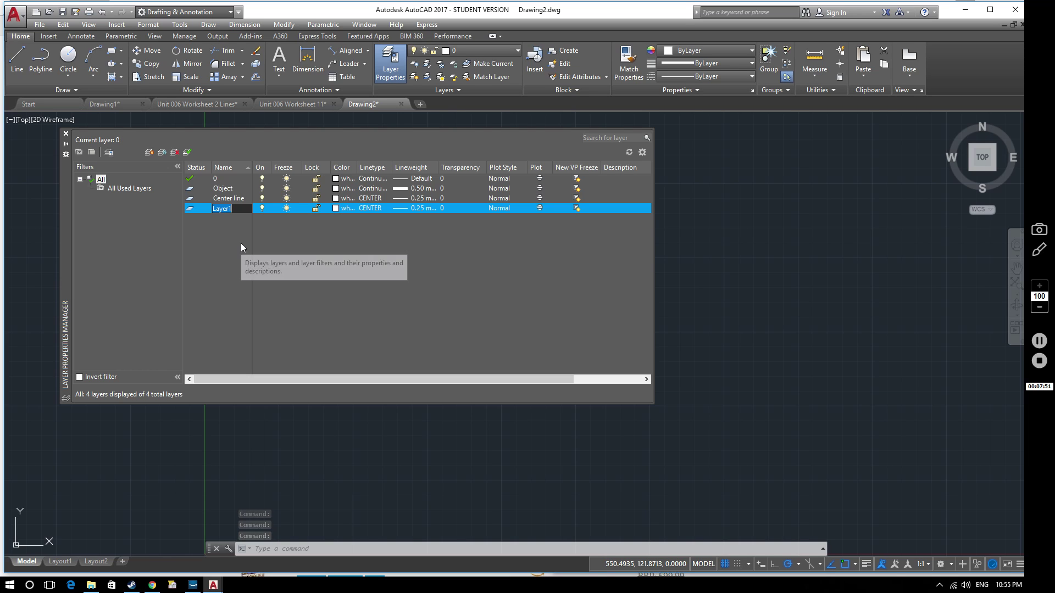
text(Hatch lin)
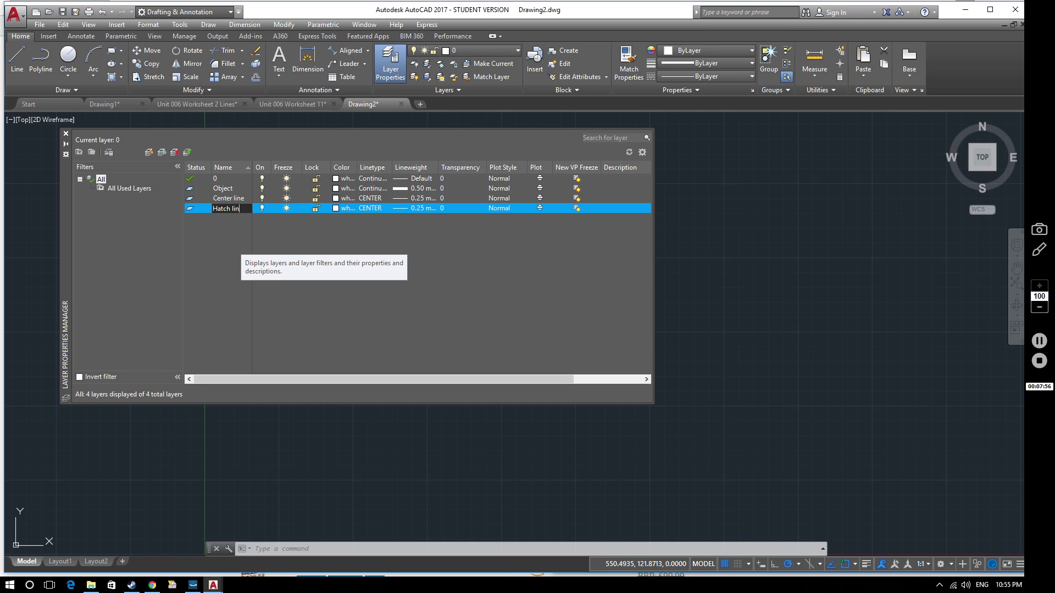
text(es)
key(Return)
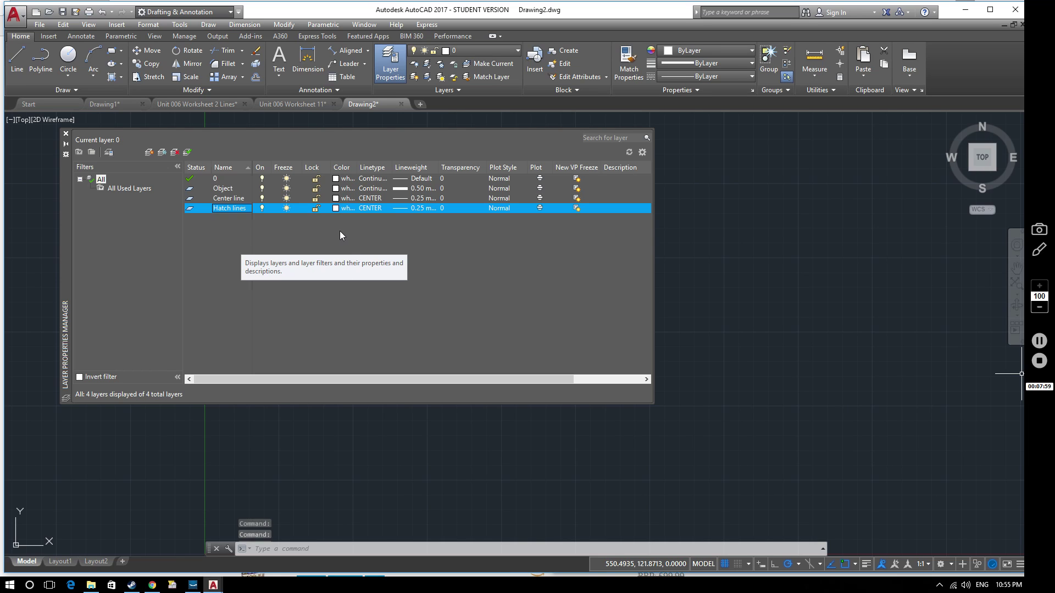
click(371, 209)
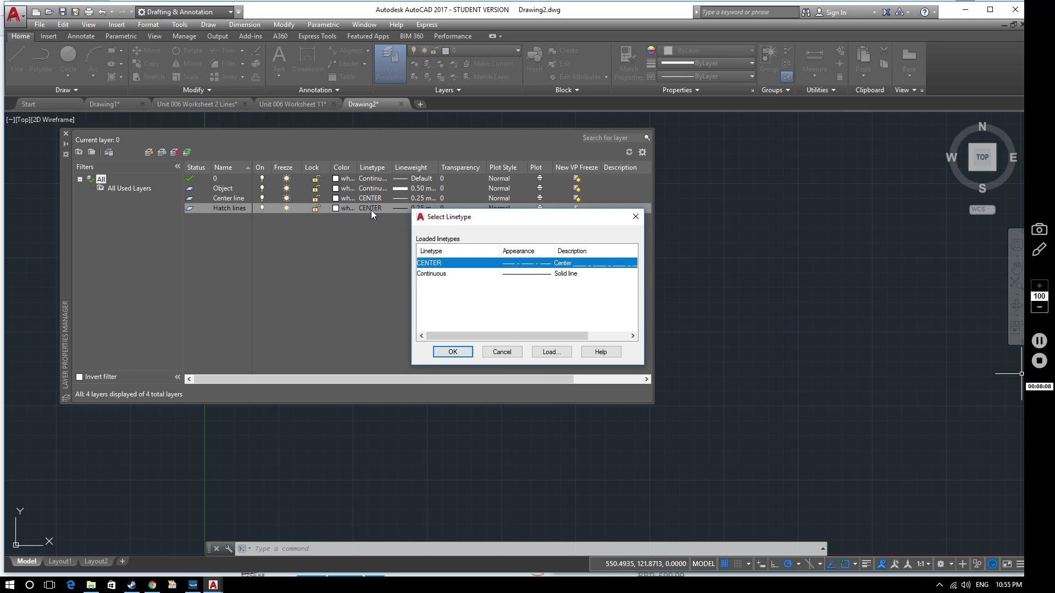
click(488, 275)
click(452, 352)
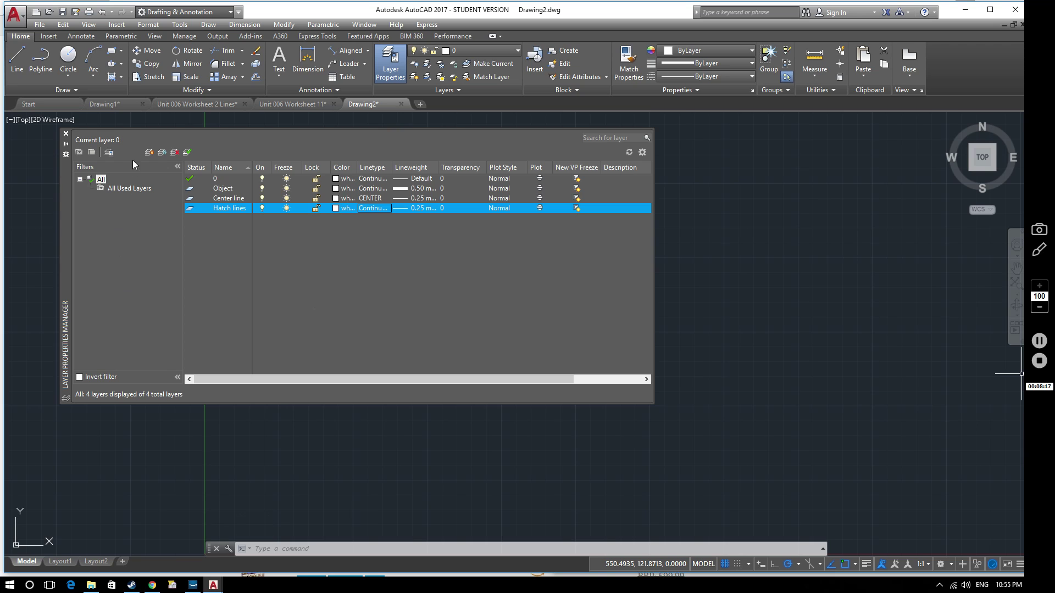
Create a Cutting plane layer and bring up its linetype selection
click(152, 154)
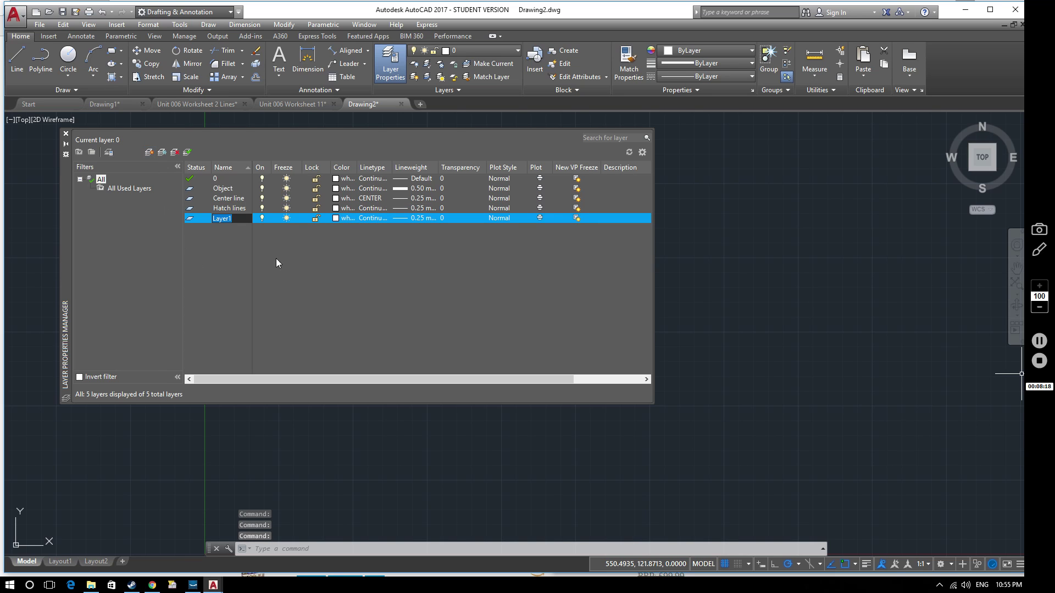
text(Cu)
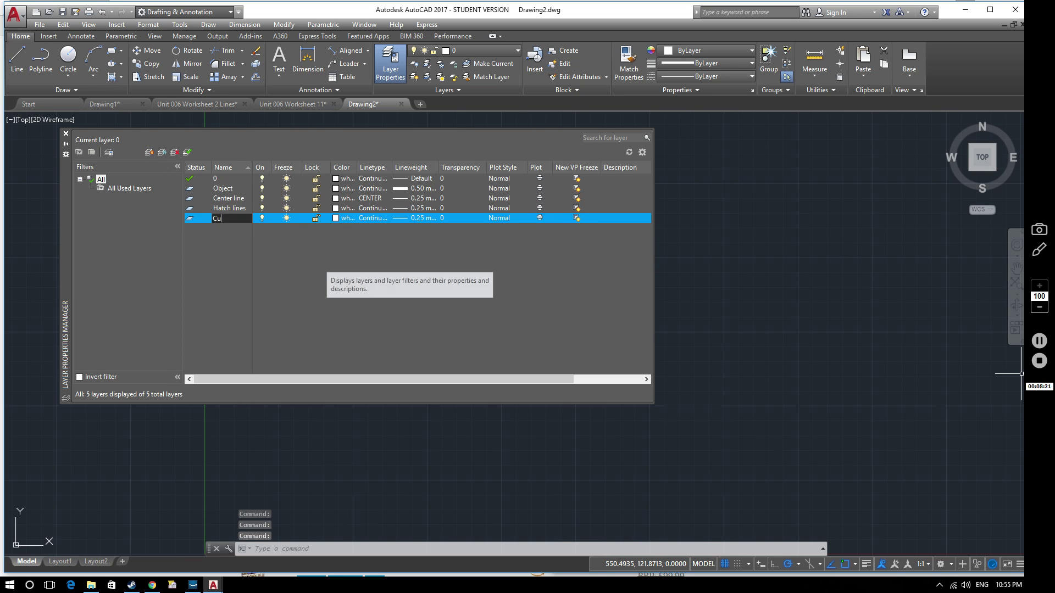
text(tting plane)
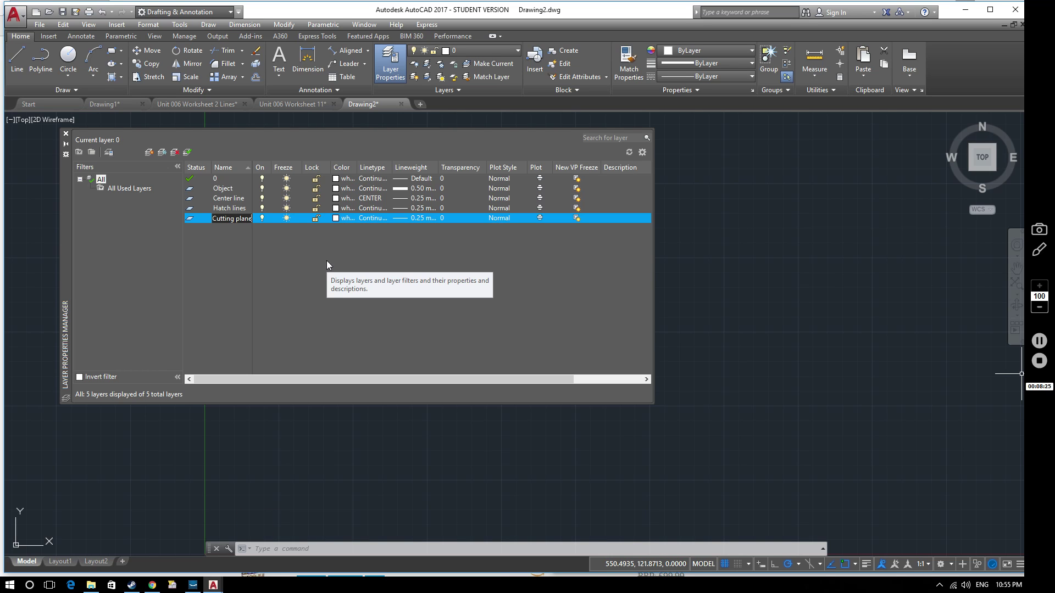
key(Return)
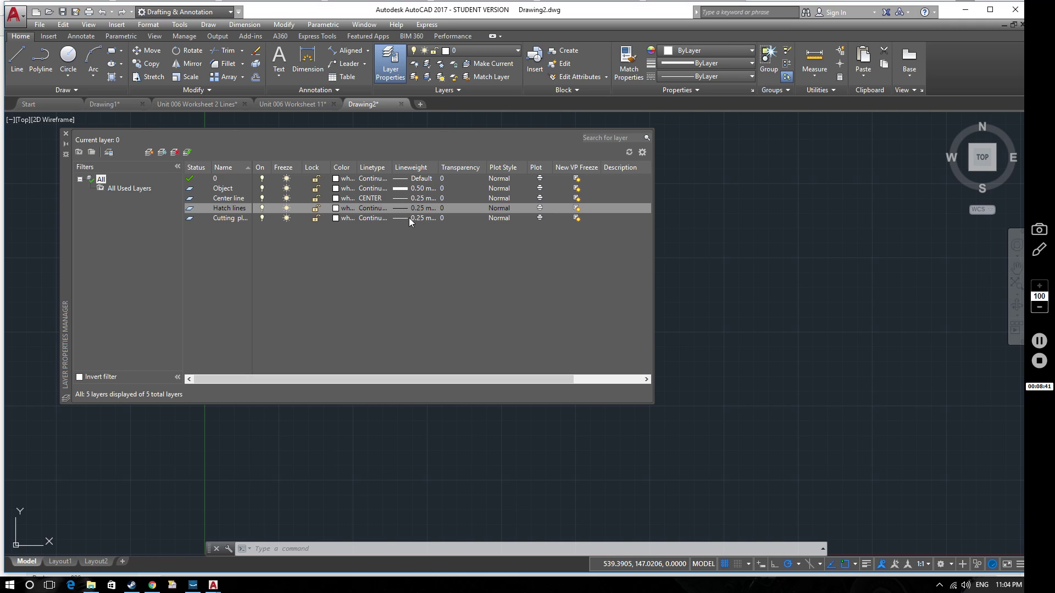
click(367, 217)
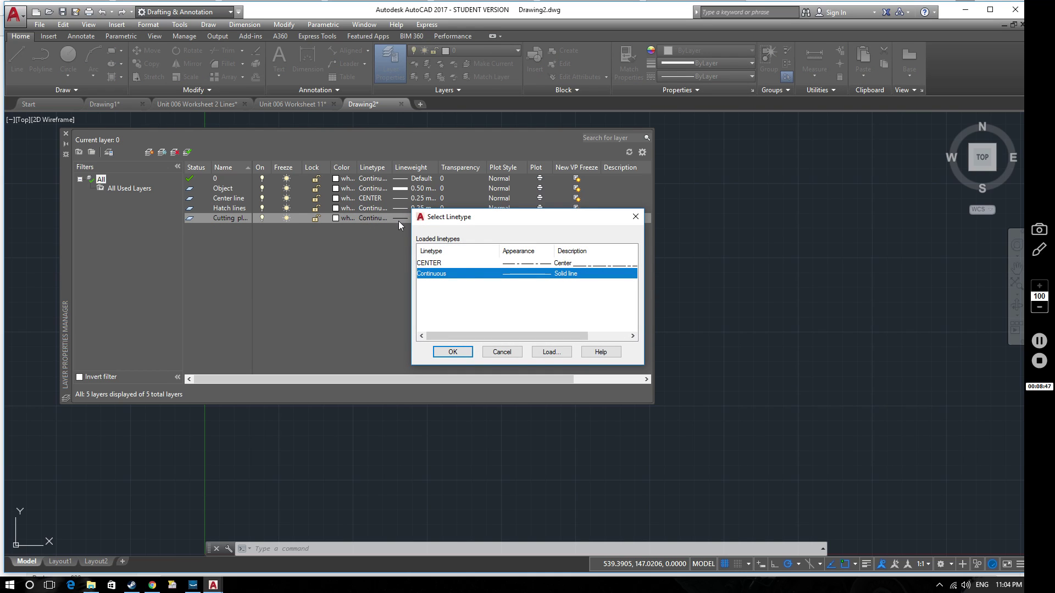
Load PHANTOM from the available linetypes and apply it to the Cutting plane layer
click(550, 353)
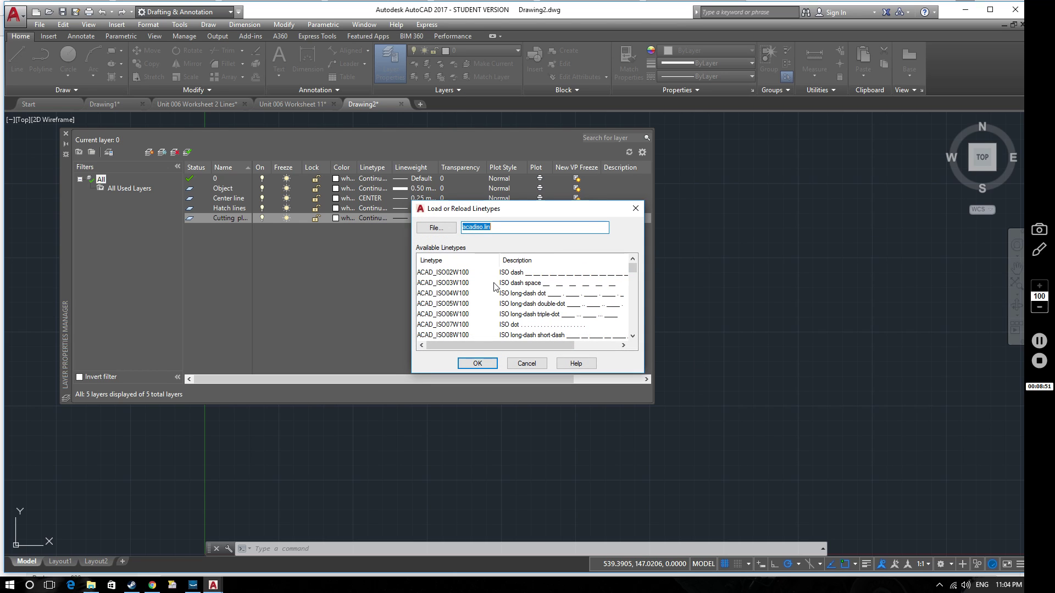
scroll(476, 300, down, 3)
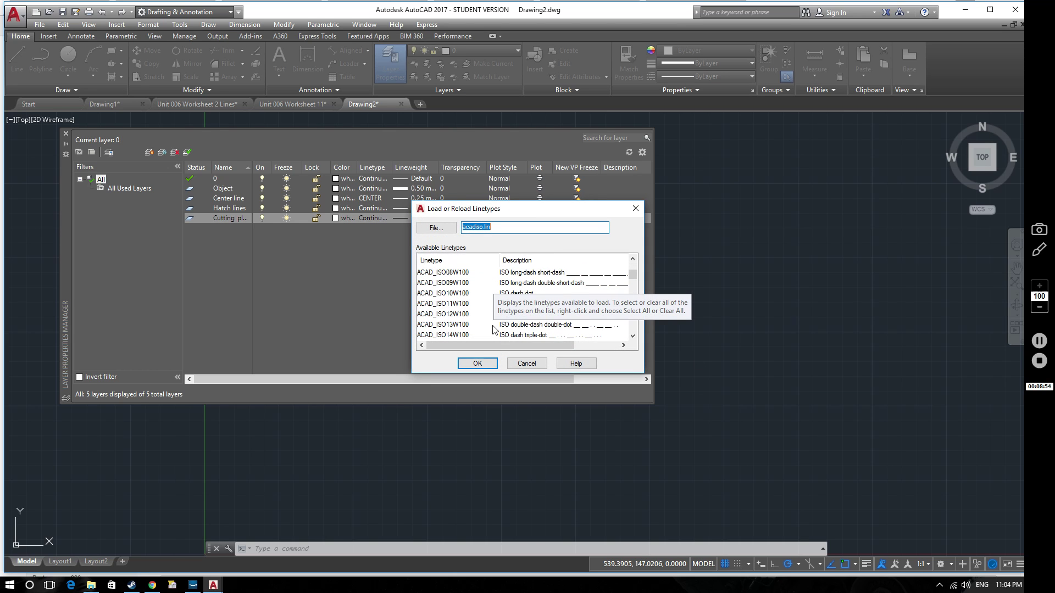
scroll(491, 330, down, 2)
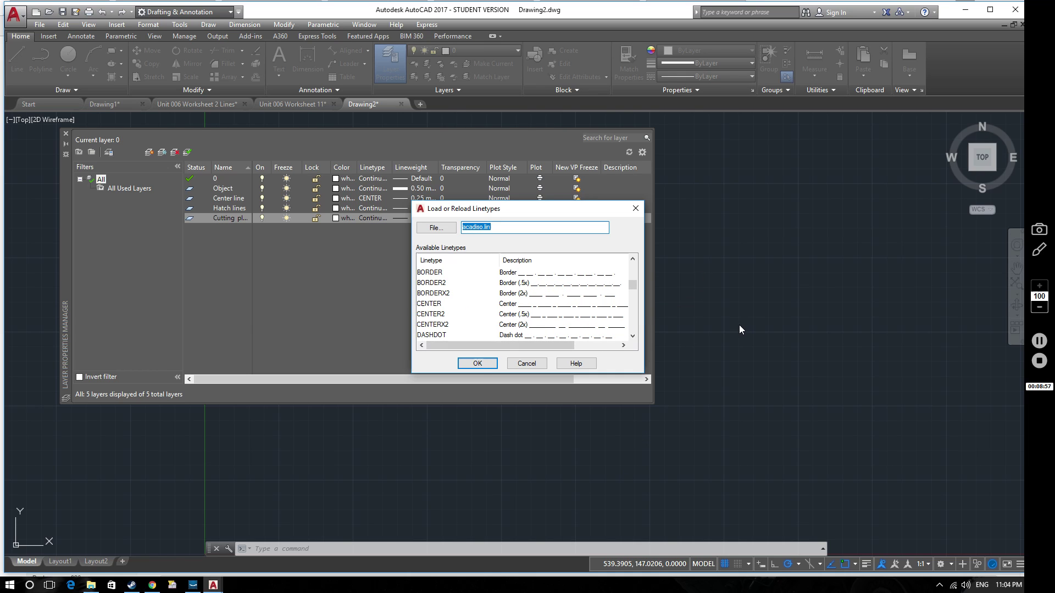
scroll(629, 299, down, 1)
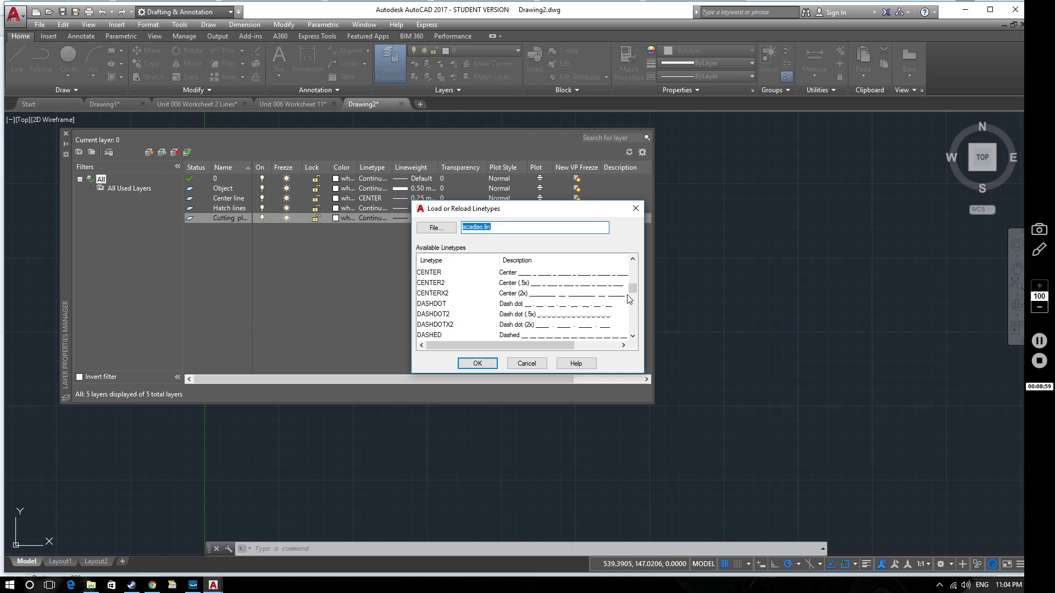
scroll(629, 299, down, 4)
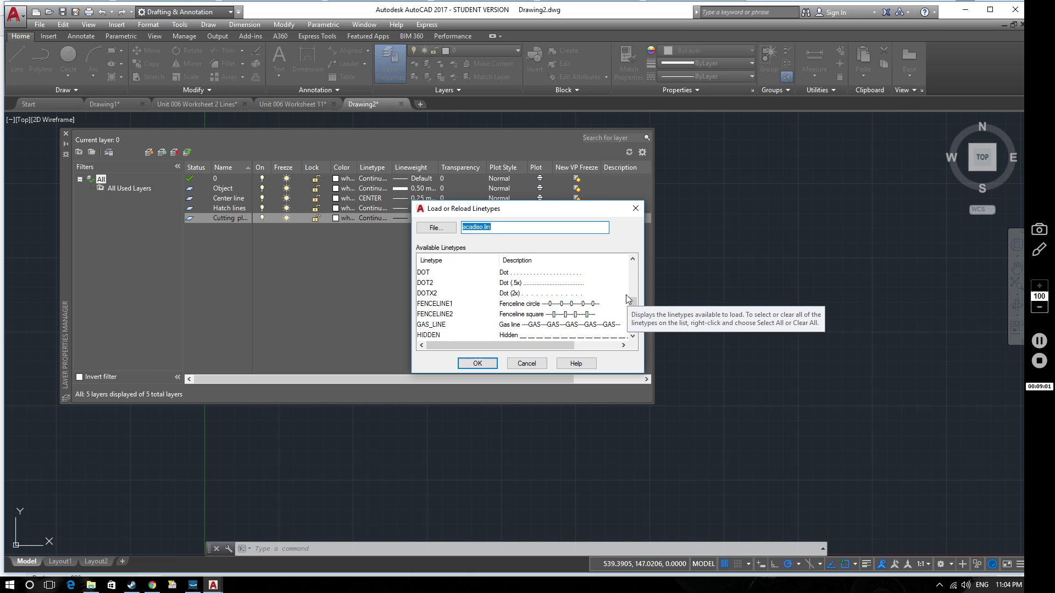
scroll(566, 311, down, 6)
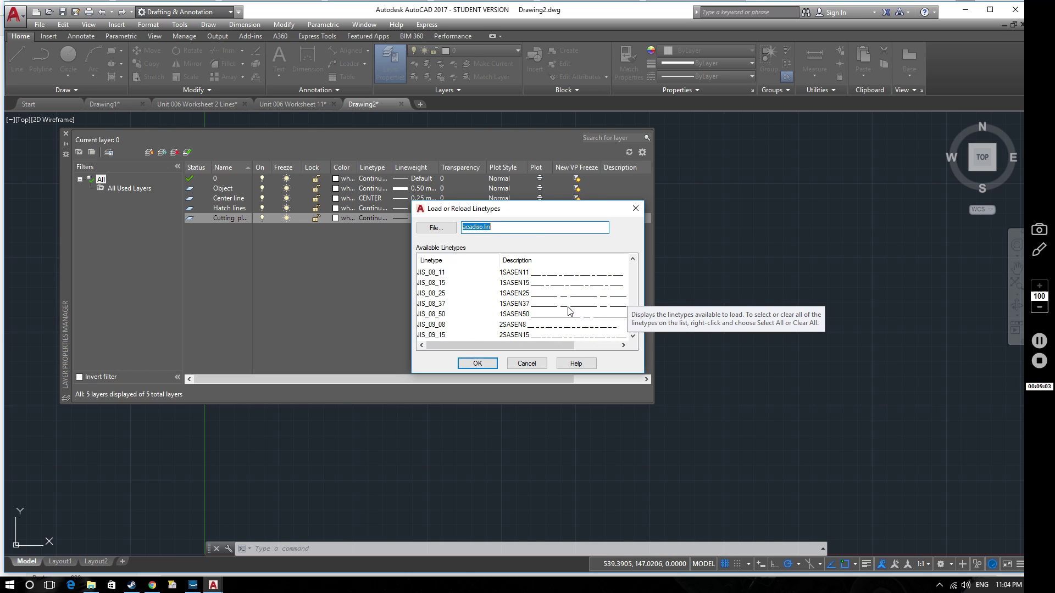
scroll(569, 311, down, 2)
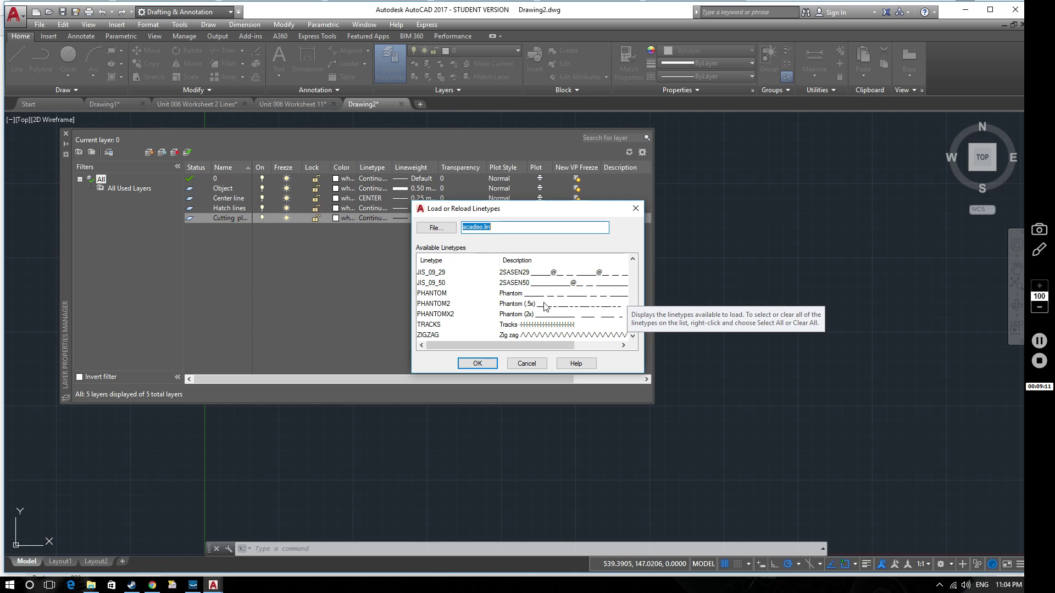
click(513, 295)
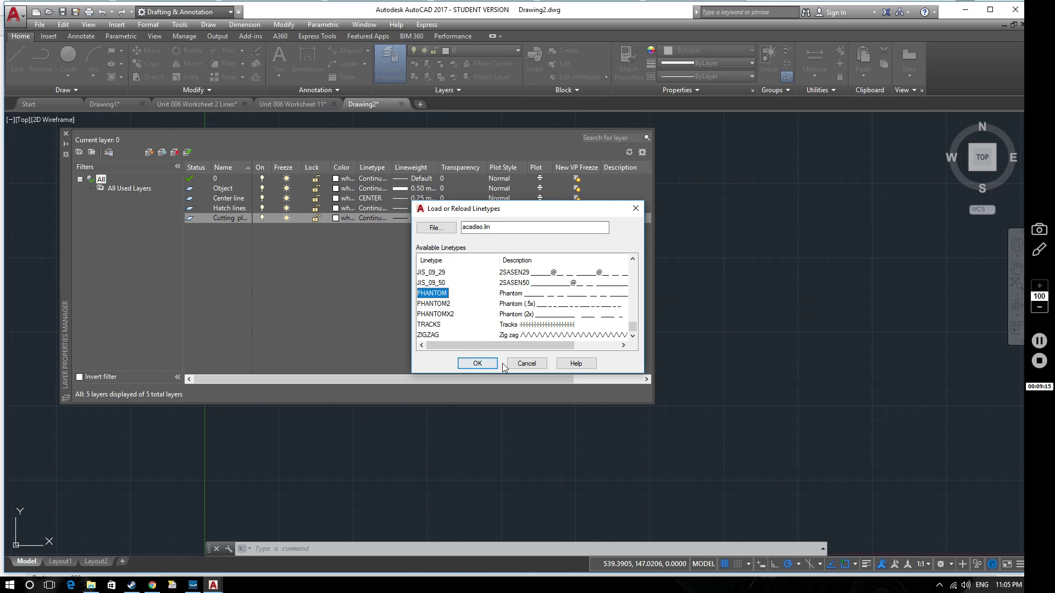
click(483, 364)
click(473, 285)
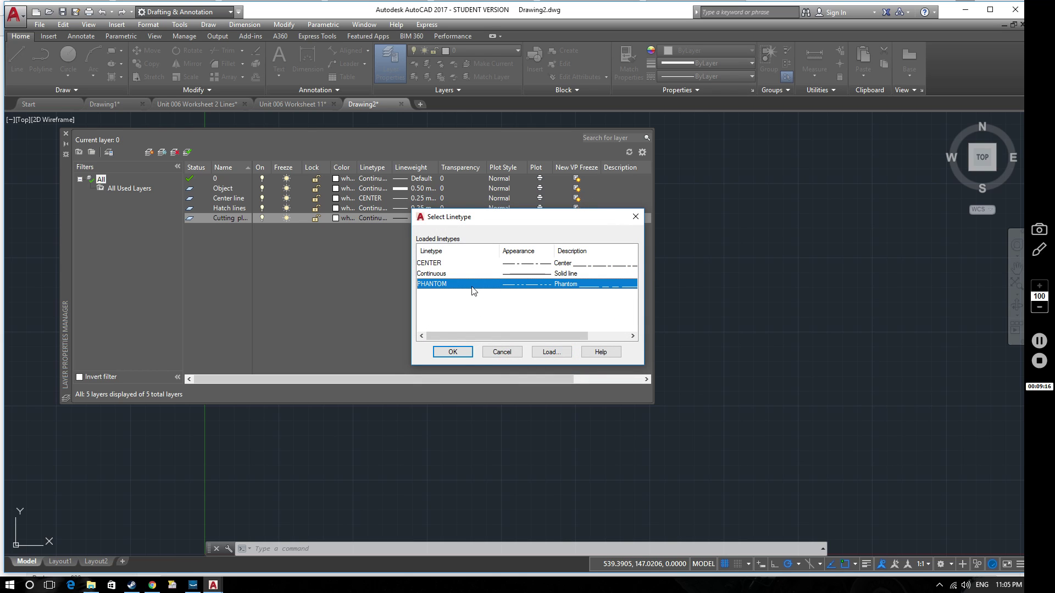
click(453, 352)
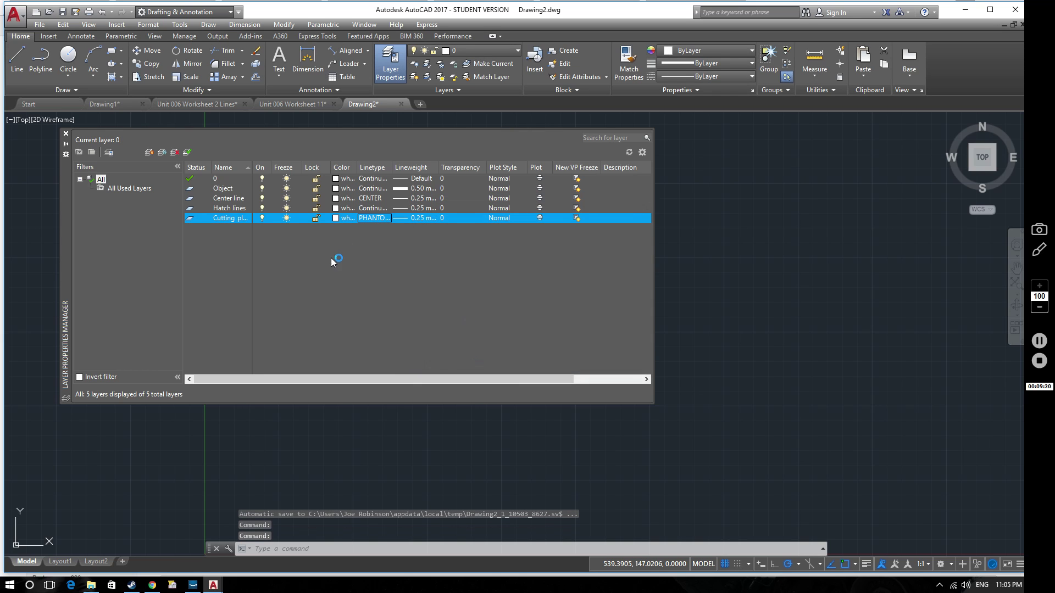
Create a new layer named Hidden
click(153, 156)
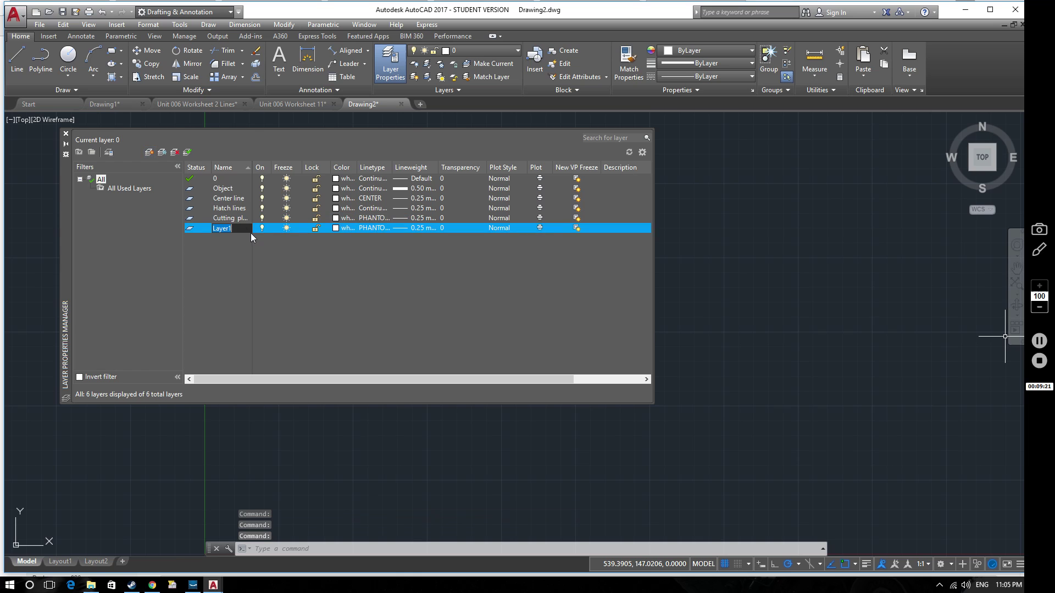
text(Hidden)
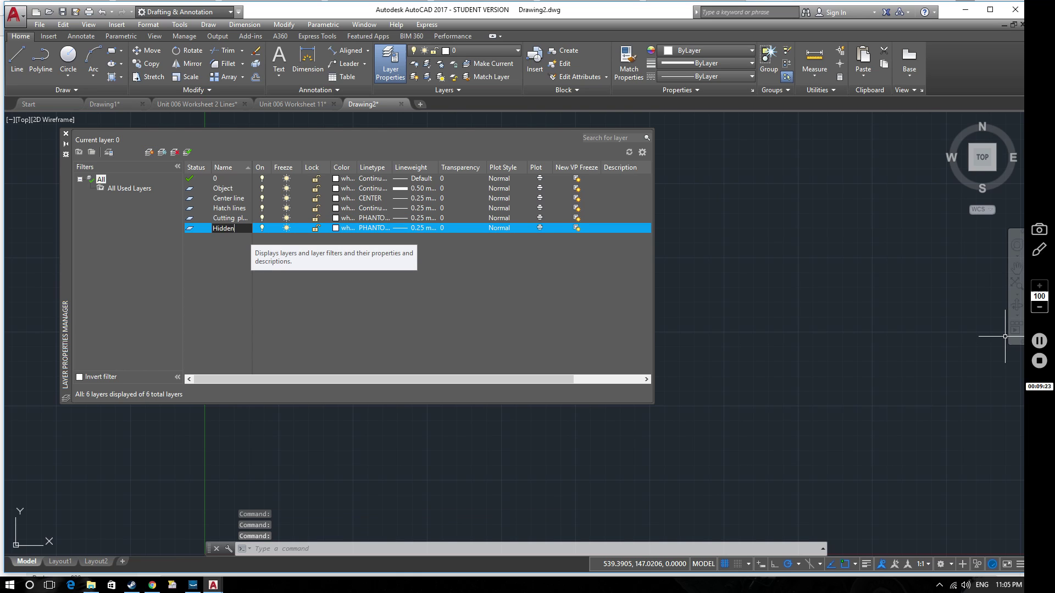
key(Return)
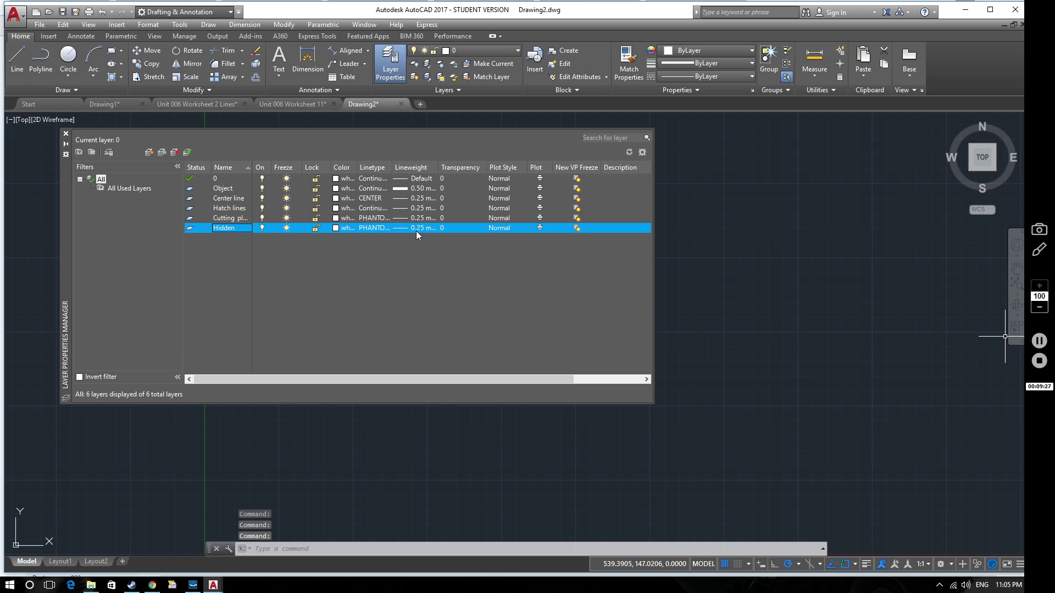
Load the HIDDEN linetype and assign it to the Hidden layer
click(374, 227)
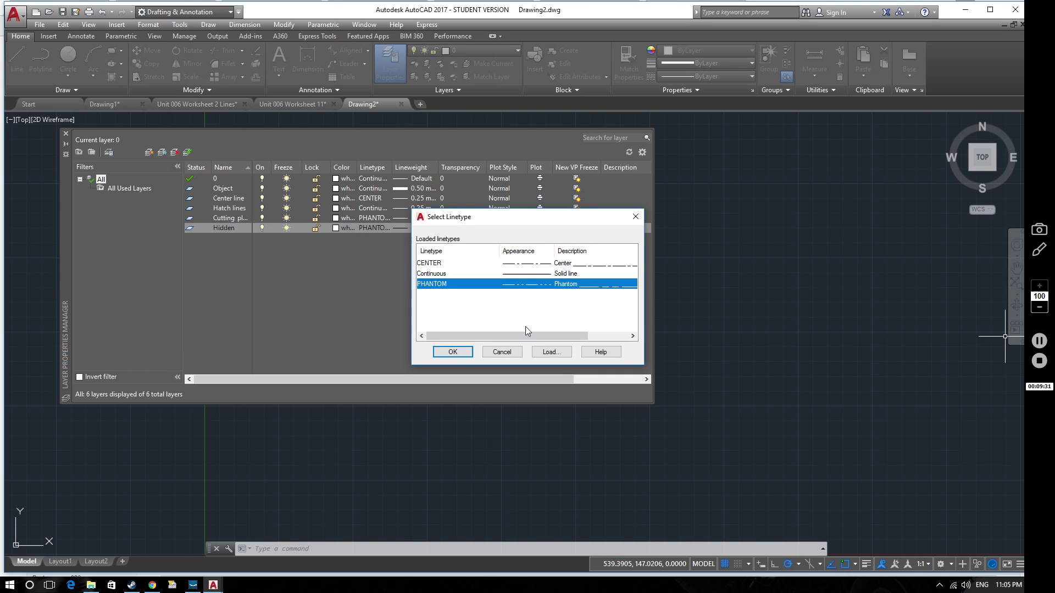
click(552, 355)
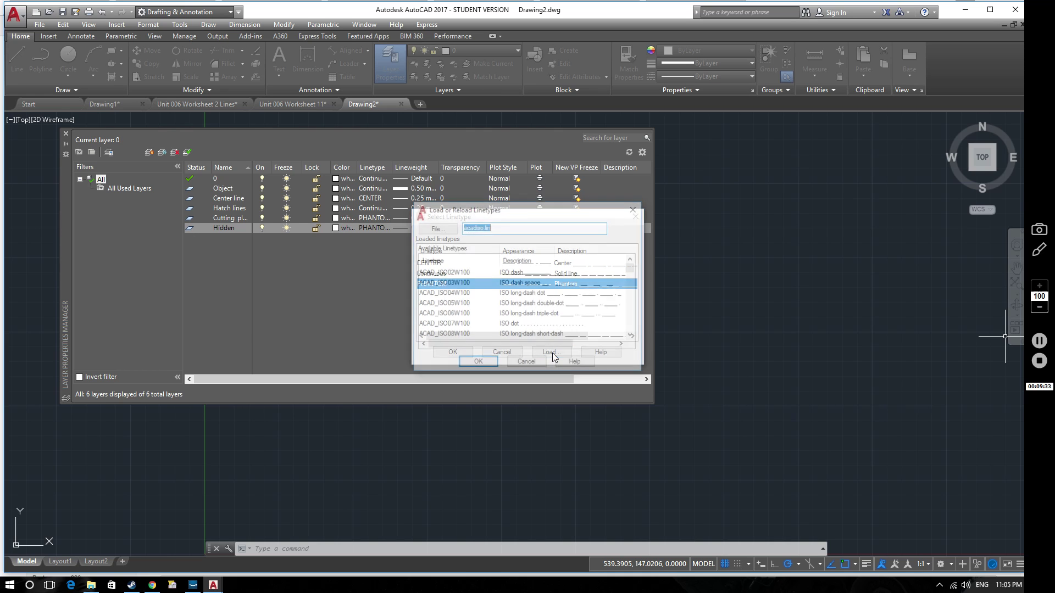
scroll(448, 290, down, 7)
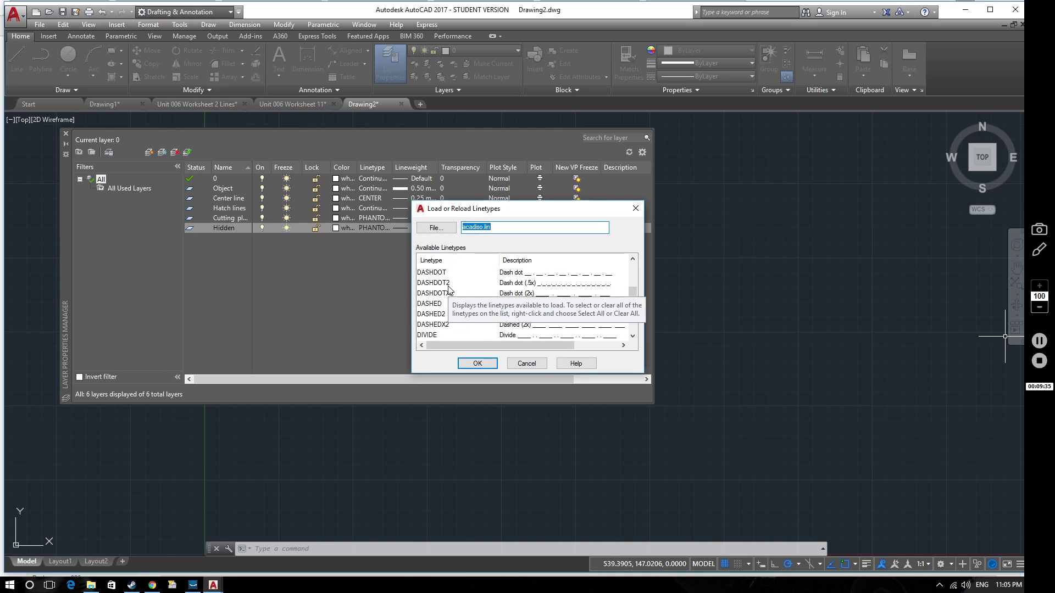
scroll(448, 289, down, 4)
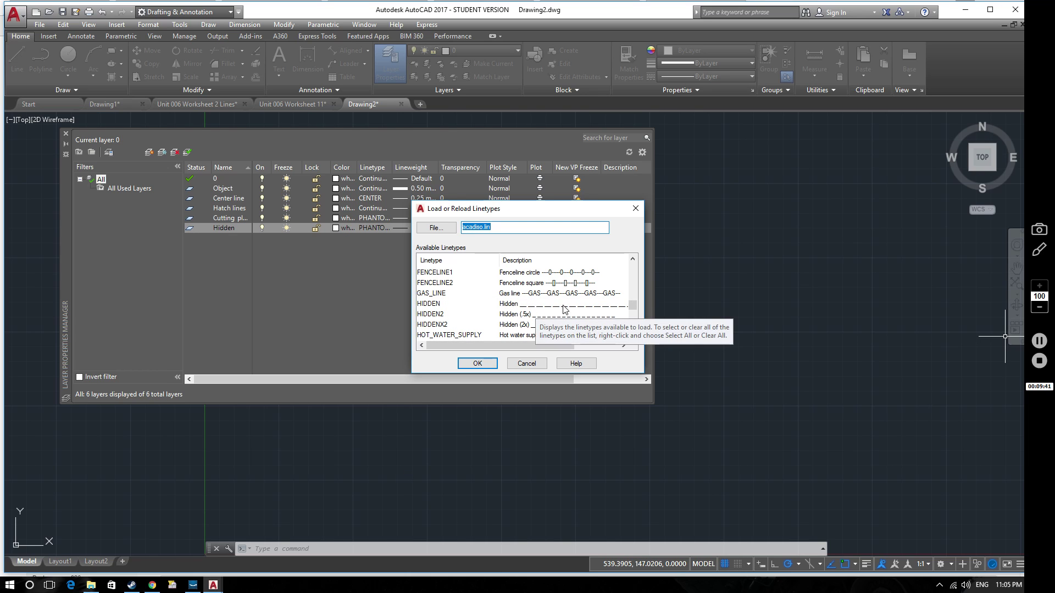
click(434, 305)
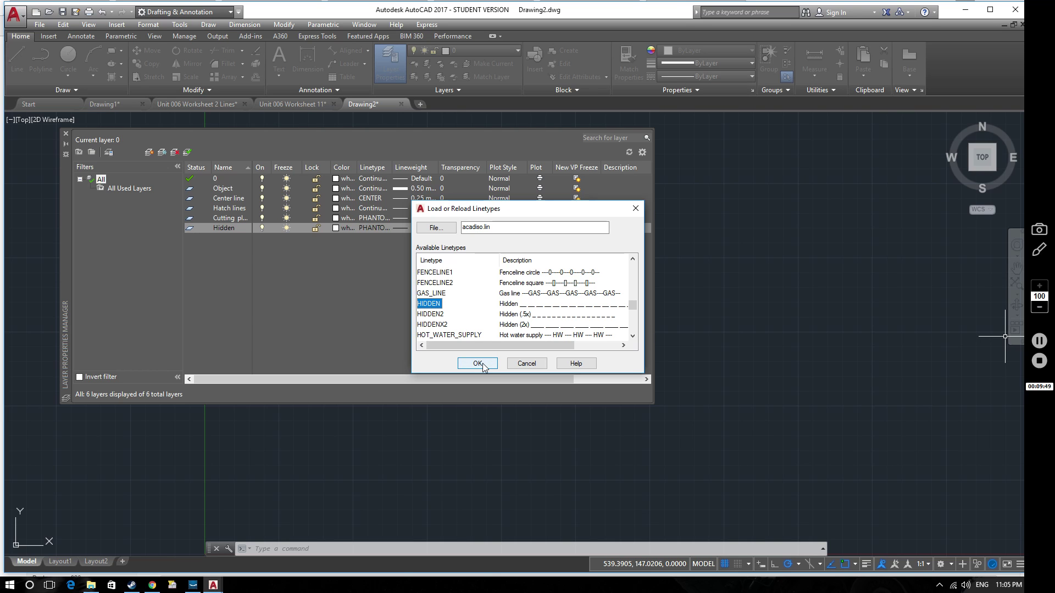
click(482, 364)
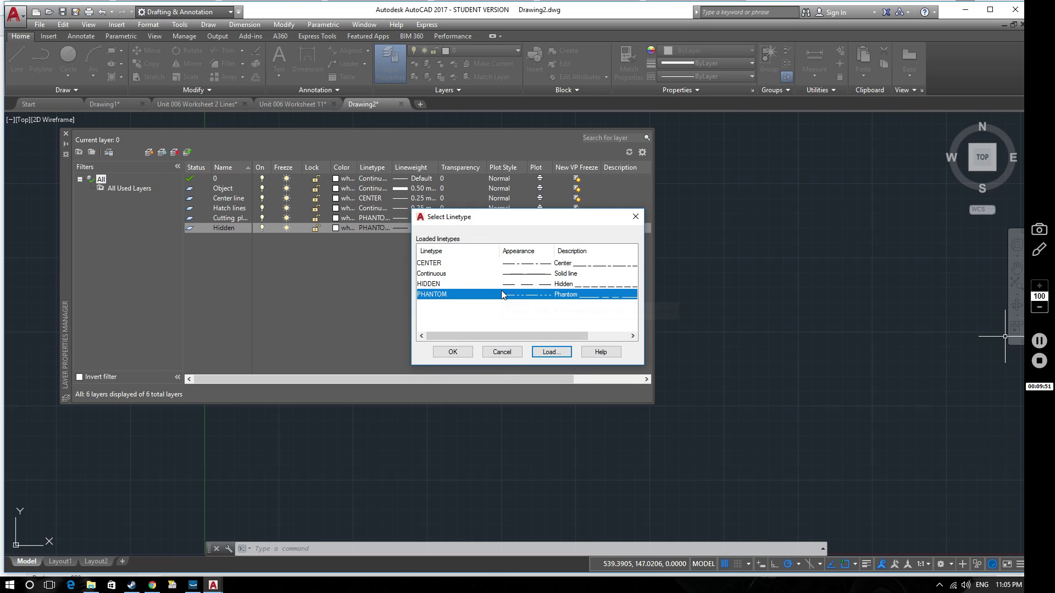
click(498, 284)
click(457, 353)
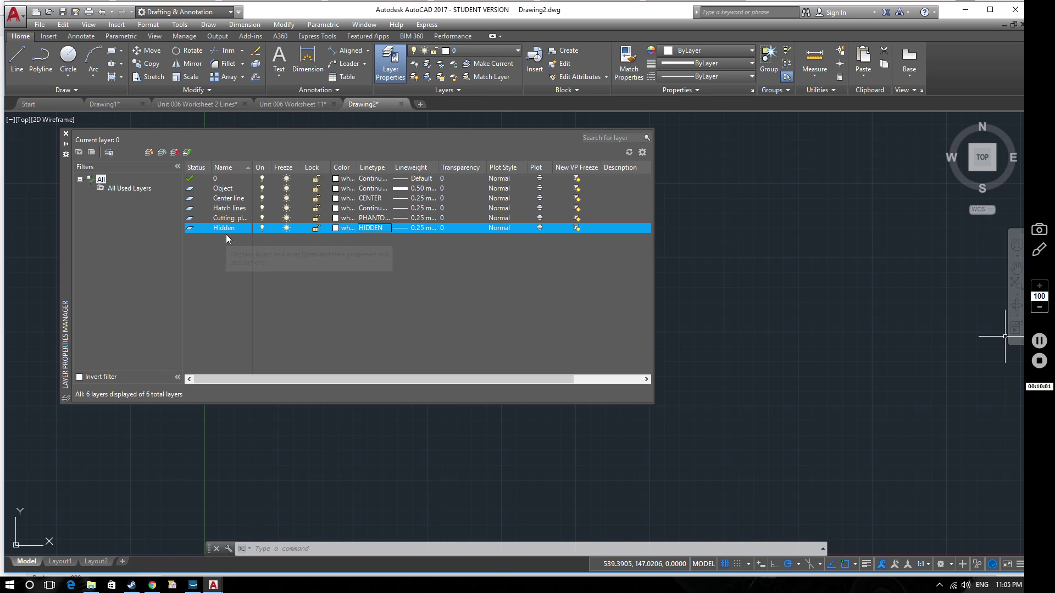
Create a layer named Construction using the Continuous linetype
click(148, 152)
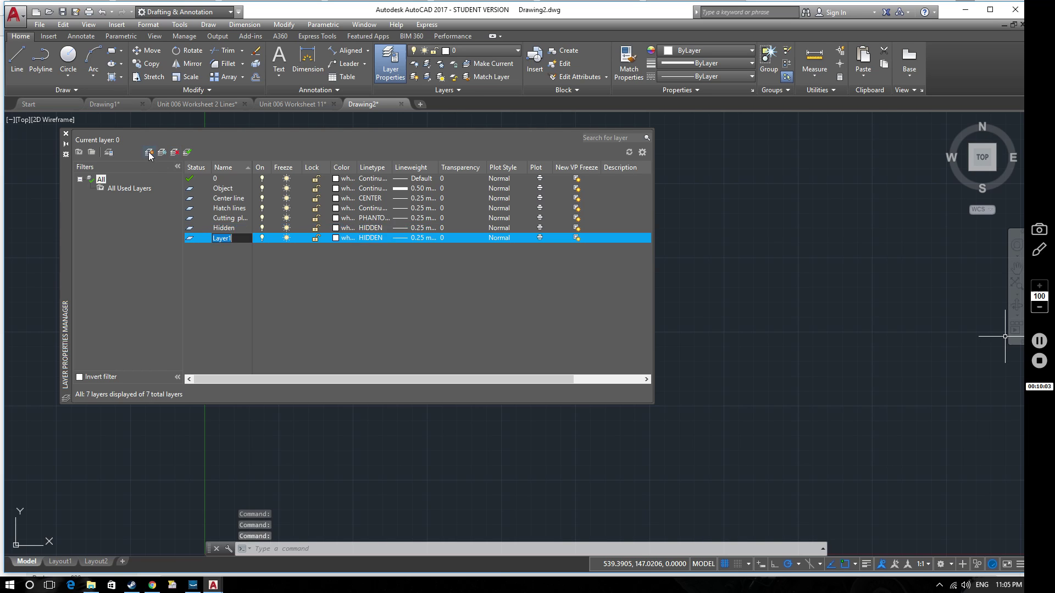
text(Construction)
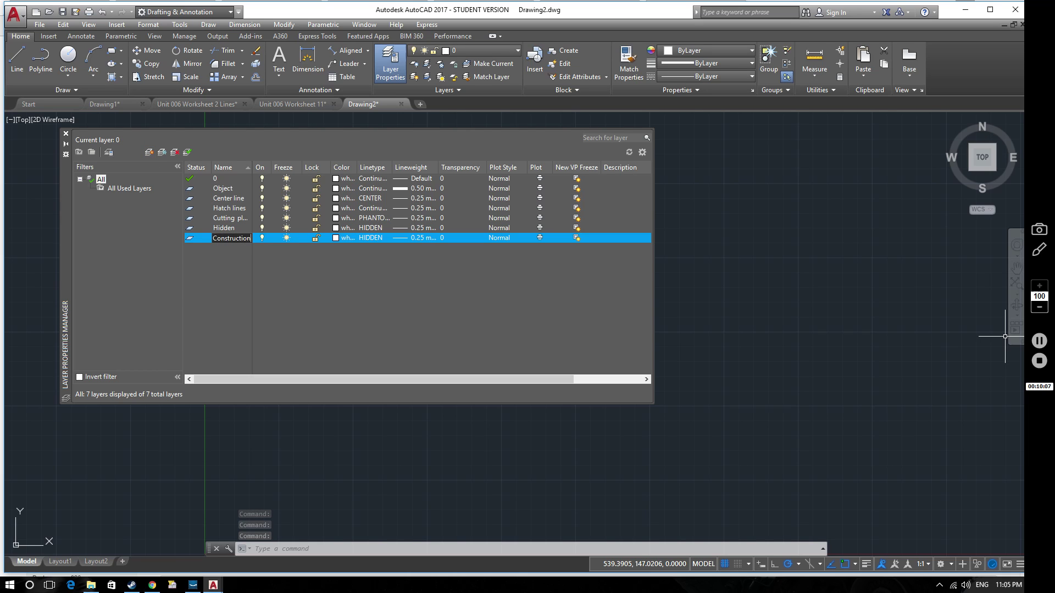
key(Return)
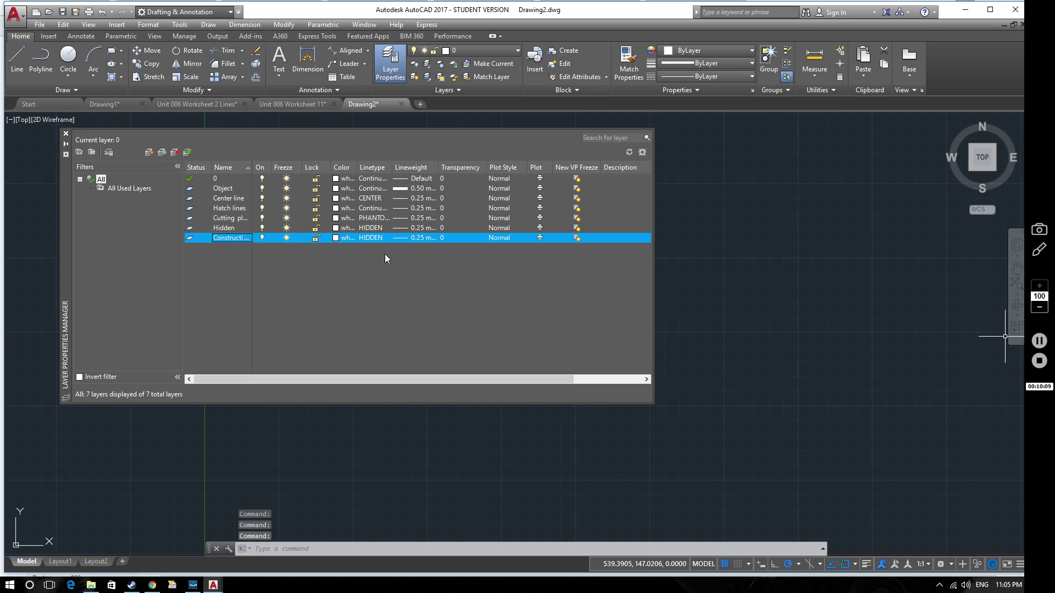
click(371, 239)
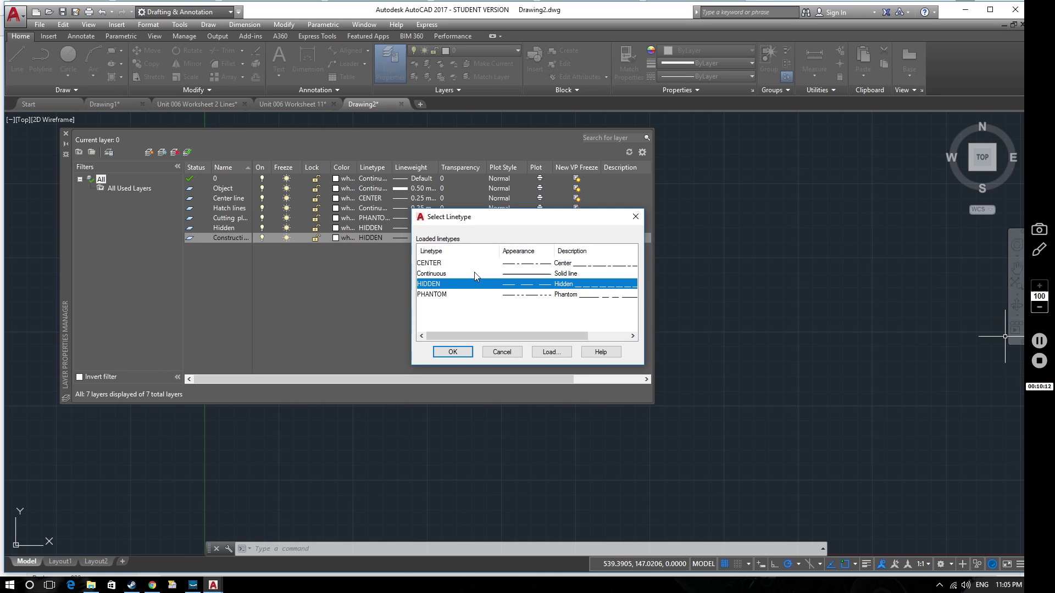
click(454, 274)
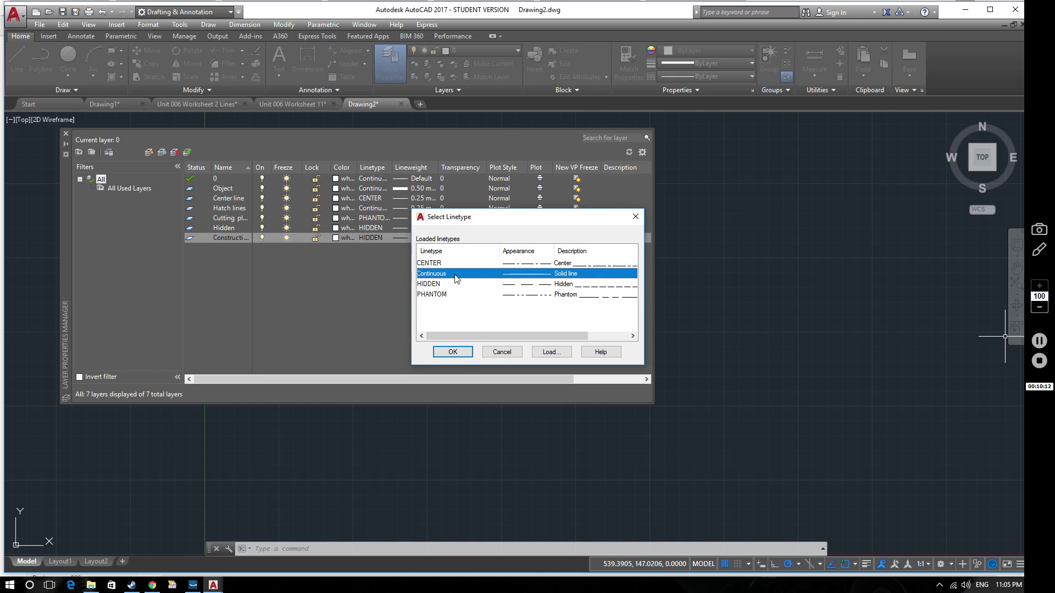
click(453, 352)
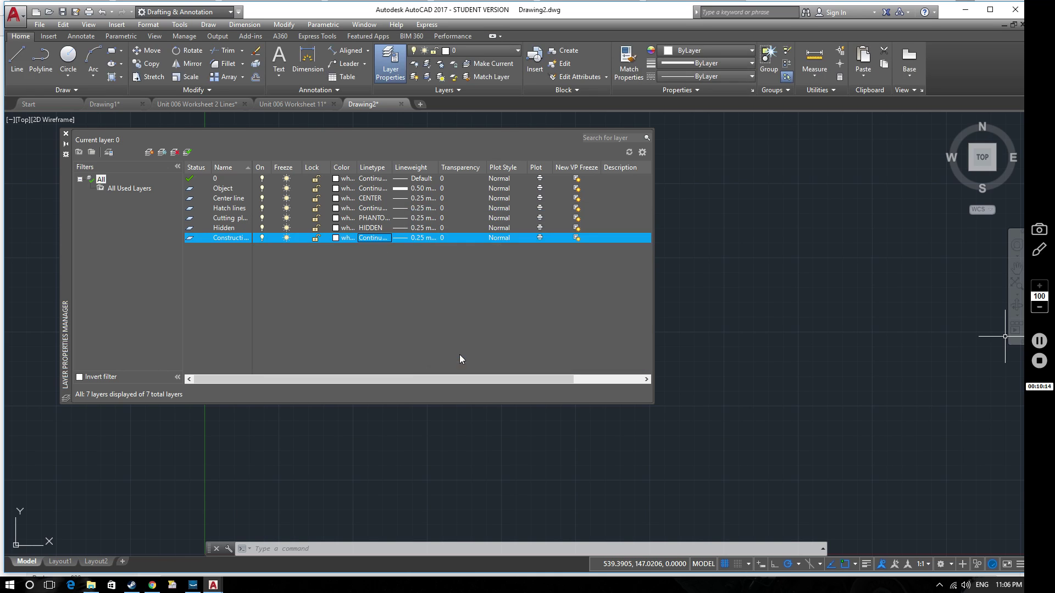
Set the Construction layer's lineweight to 0.00 mm
click(415, 238)
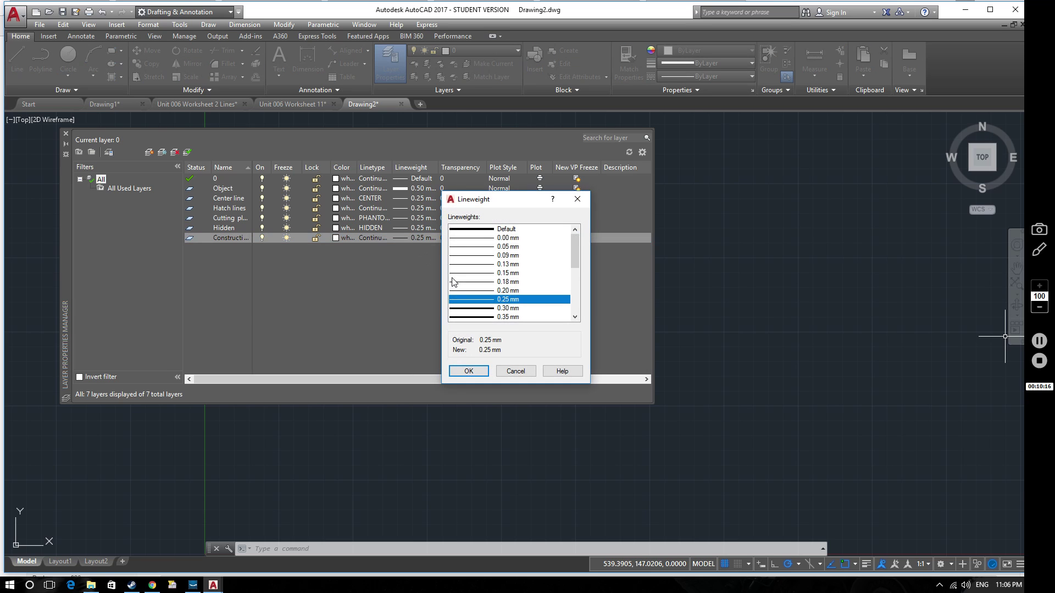
click(504, 238)
click(468, 371)
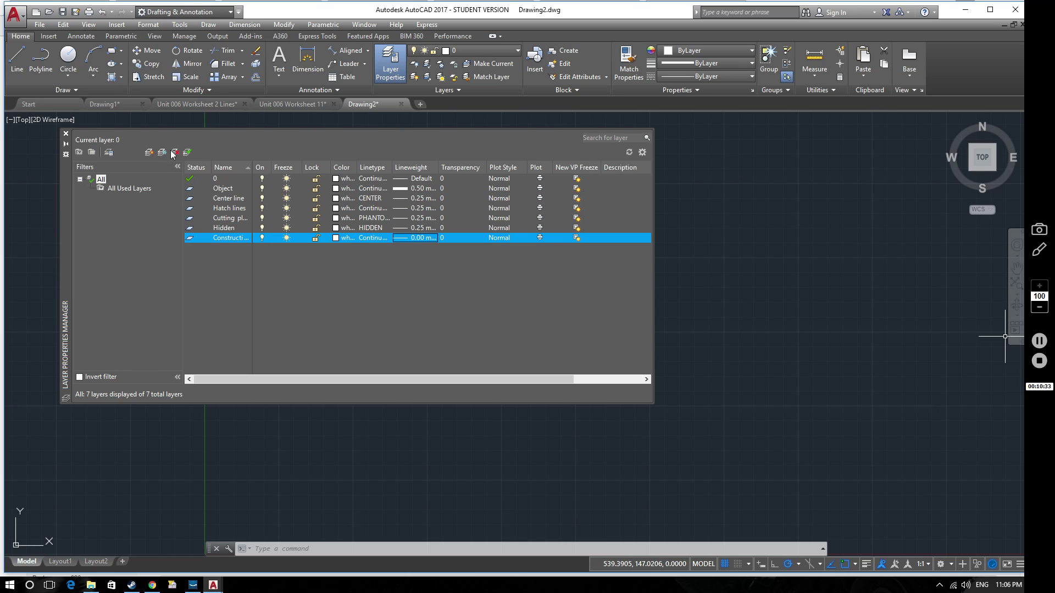
Add a Dimensions layer with 0.25 mm lineweight, then close the Layer Properties Manager
click(148, 153)
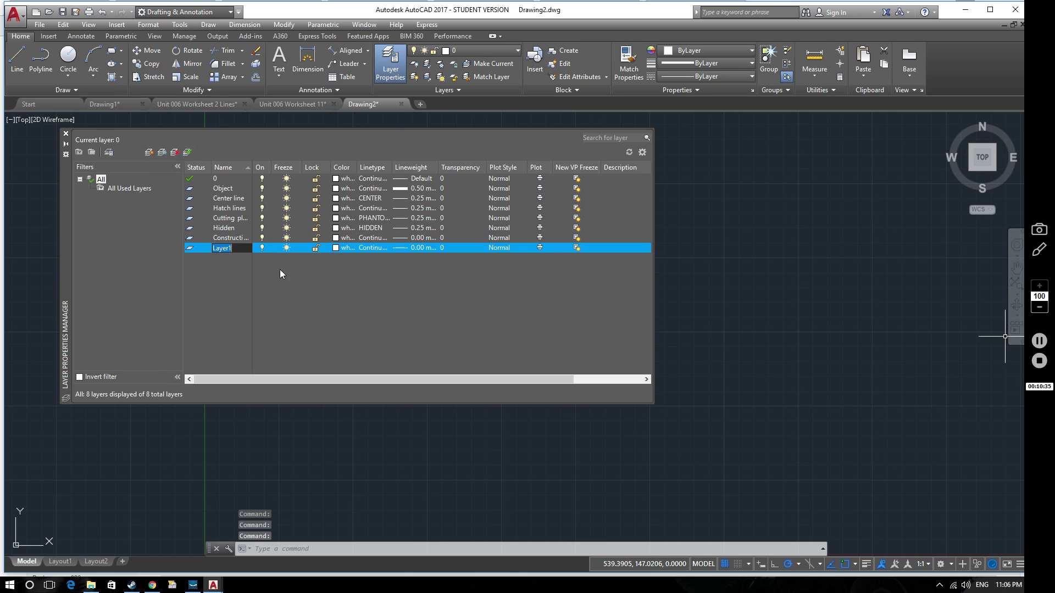
text(Dimensions)
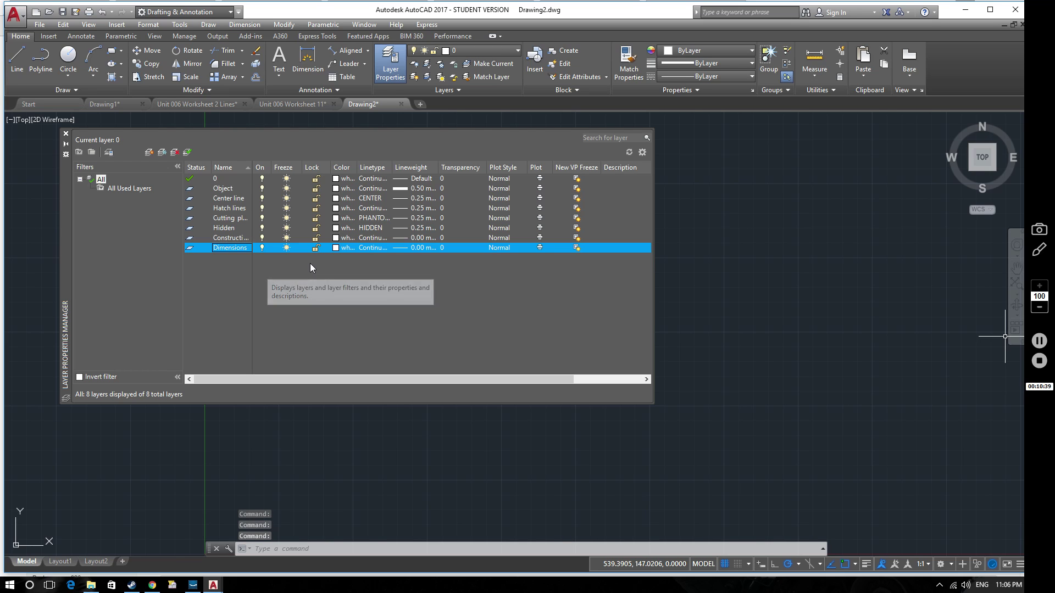
click(412, 247)
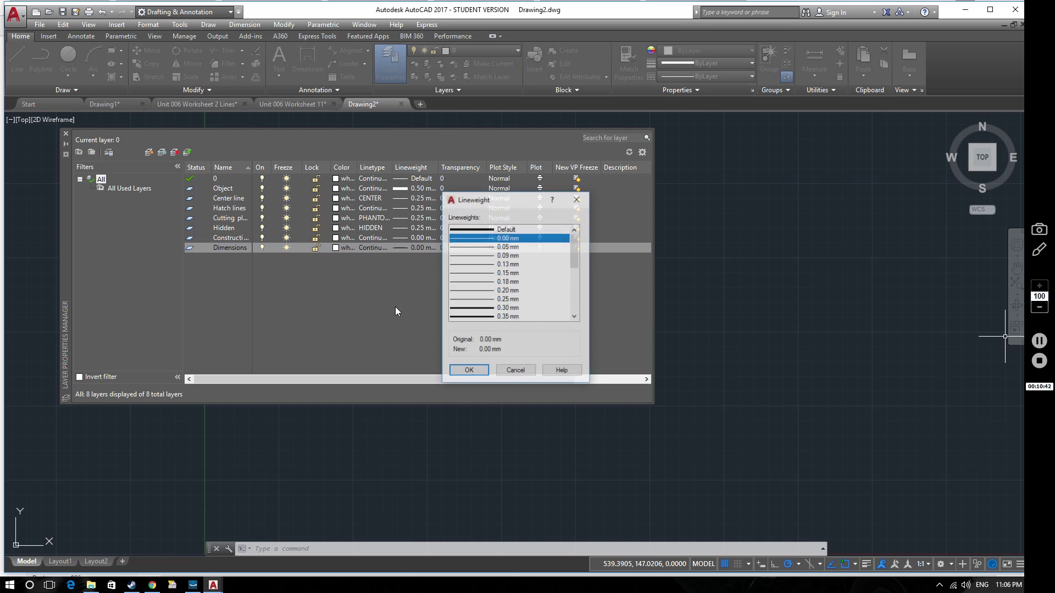
click(492, 302)
click(468, 371)
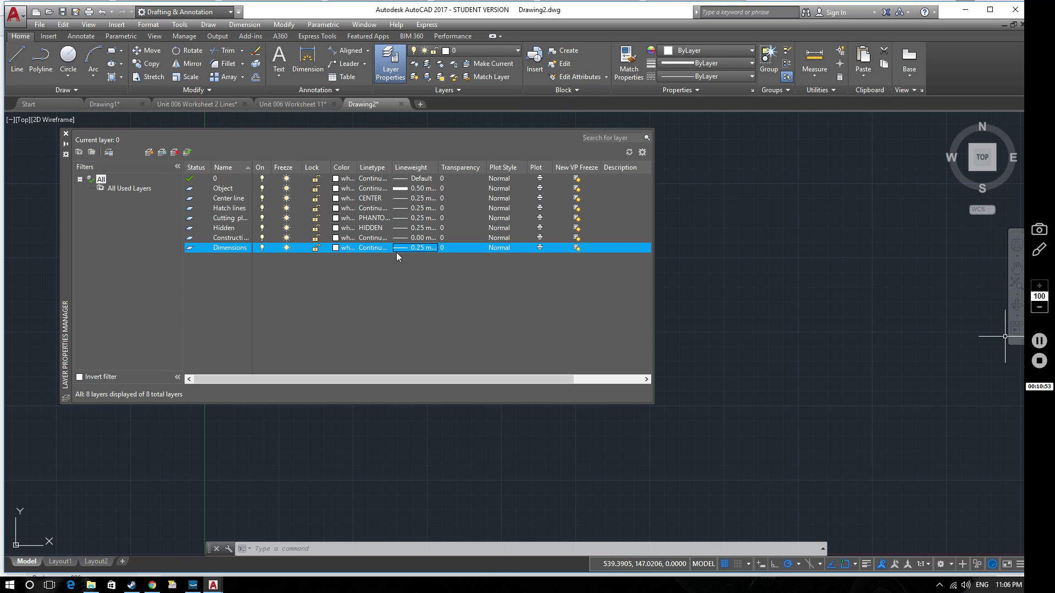
click(65, 135)
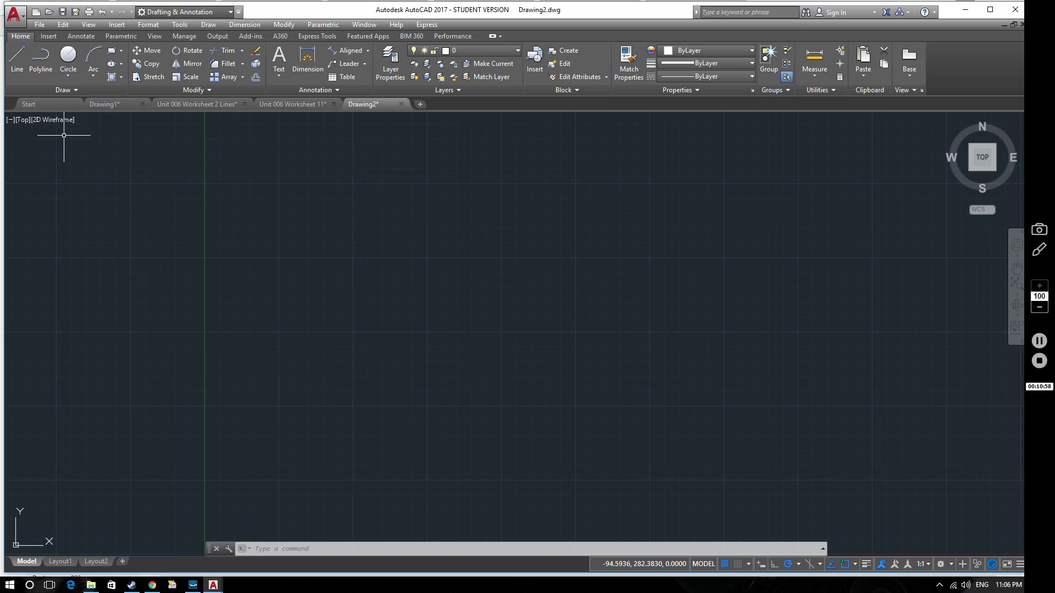
Choose Object from the Layers panel dropdown as the current layer
click(517, 51)
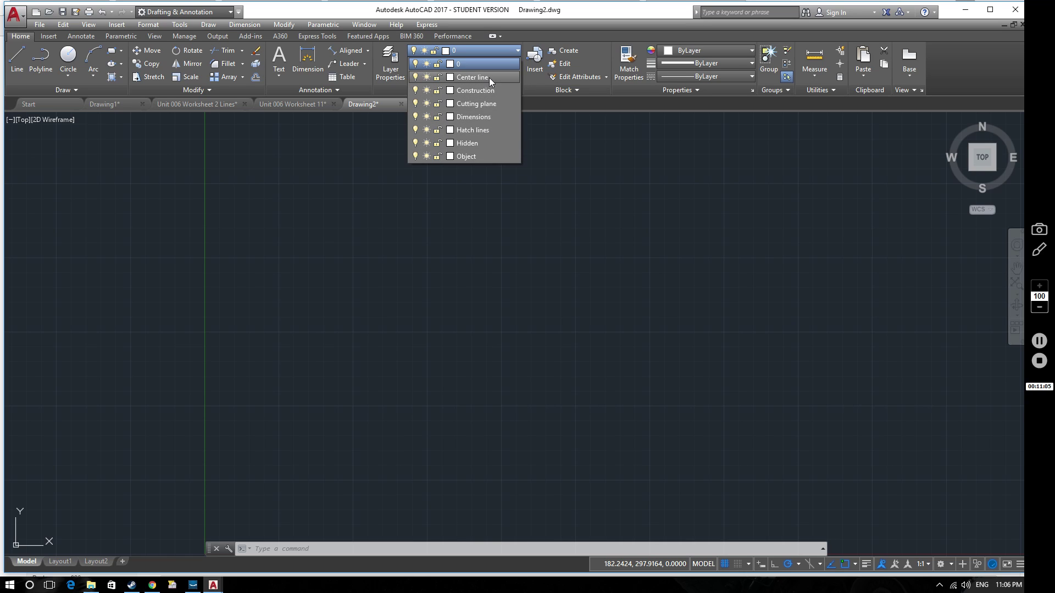
click(479, 156)
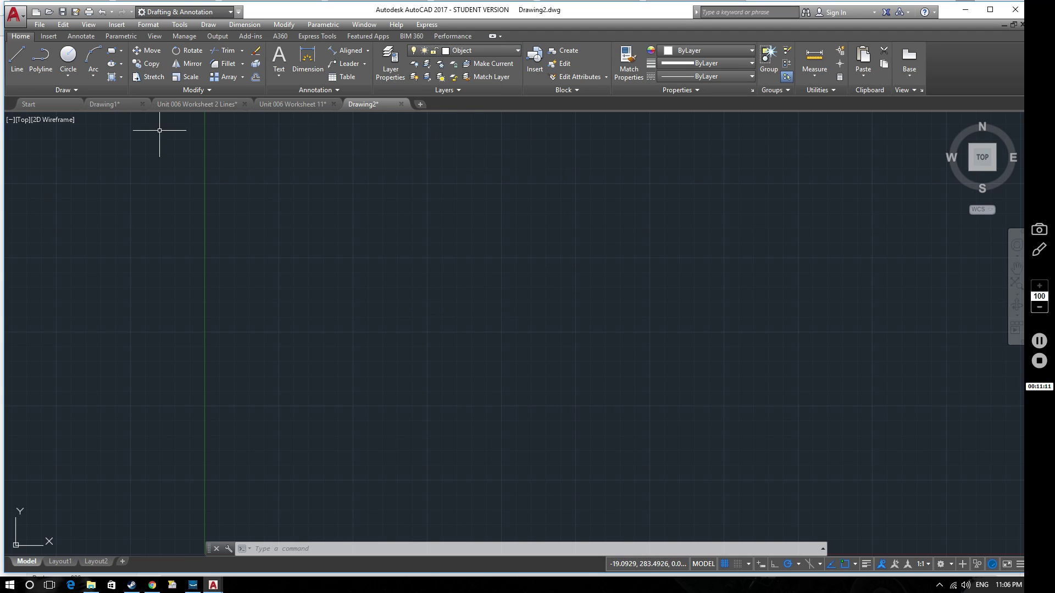
click(483, 51)
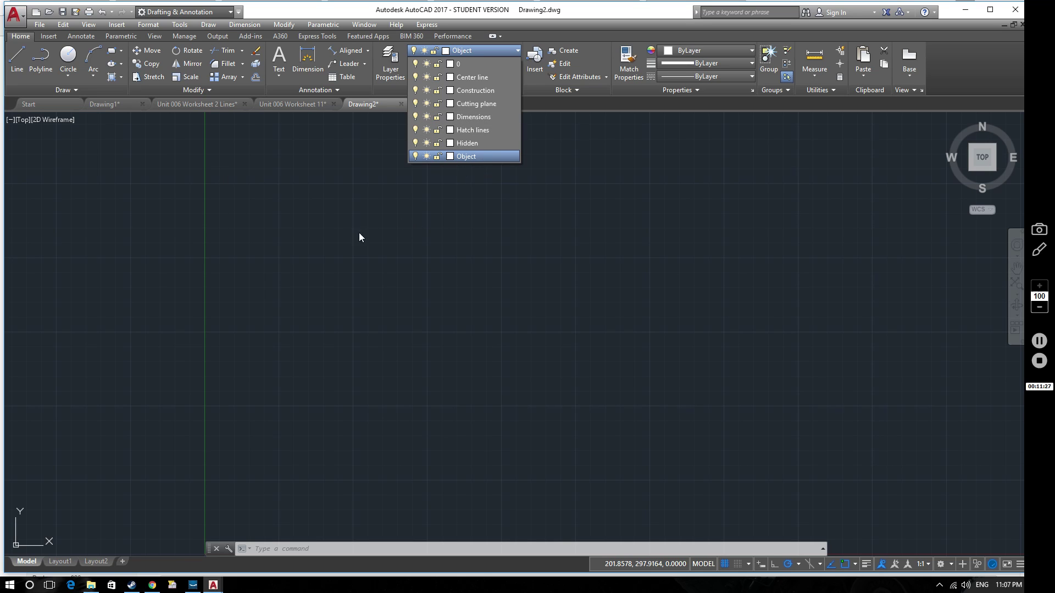
click(383, 221)
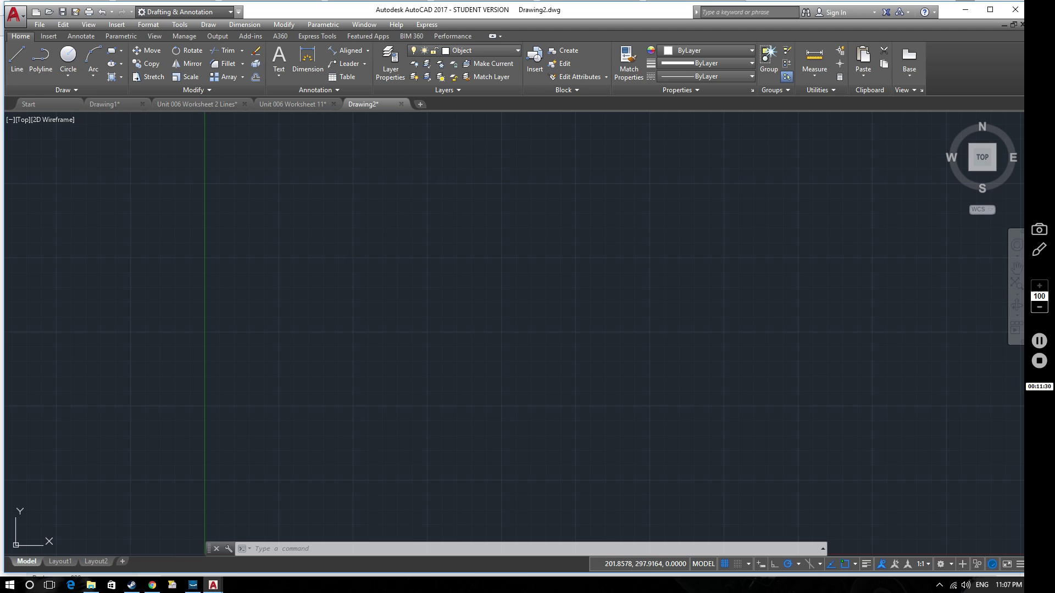
Draw a radius 50 circle at a picked centre point
click(68, 55)
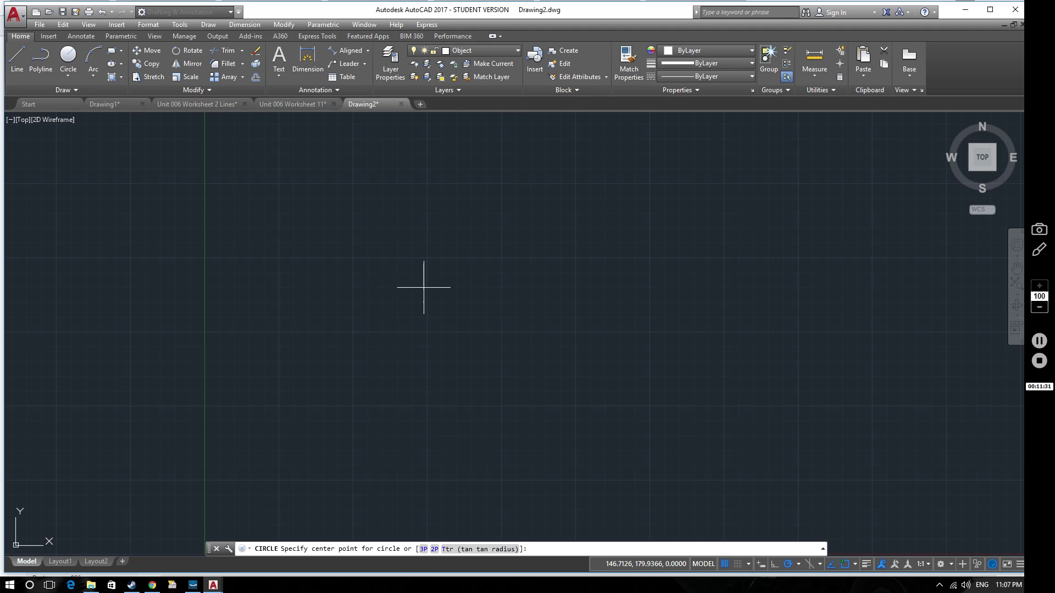
click(425, 273)
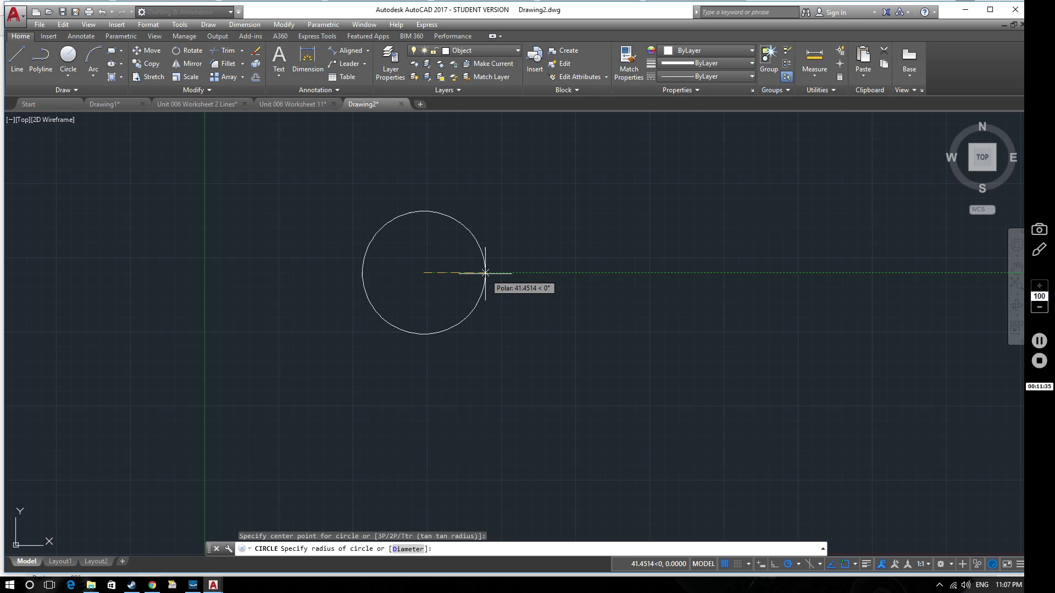
text(50)
key(Return)
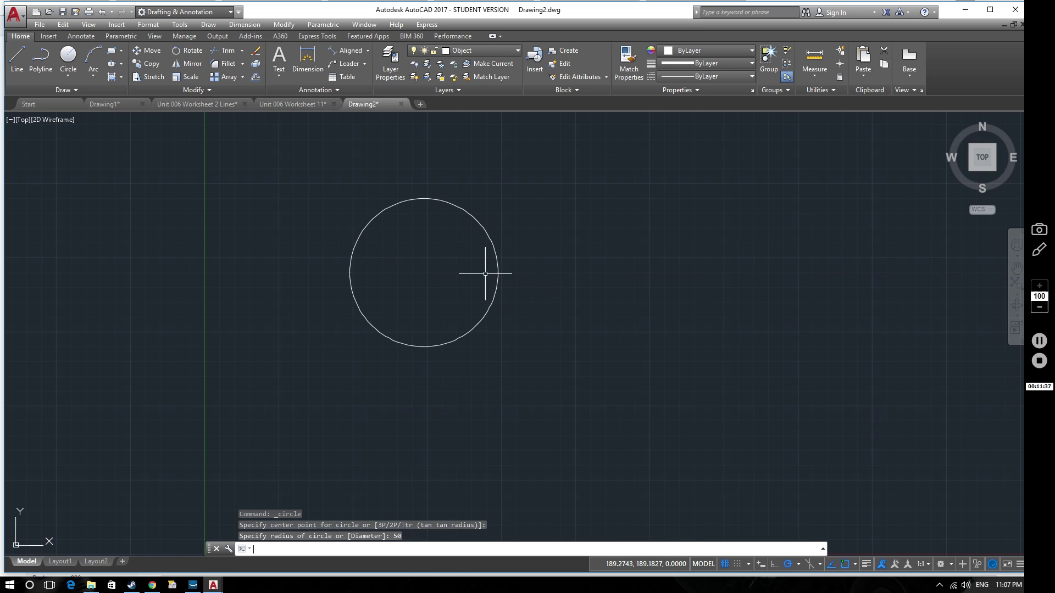
middle_drag(548, 272, 634, 296)
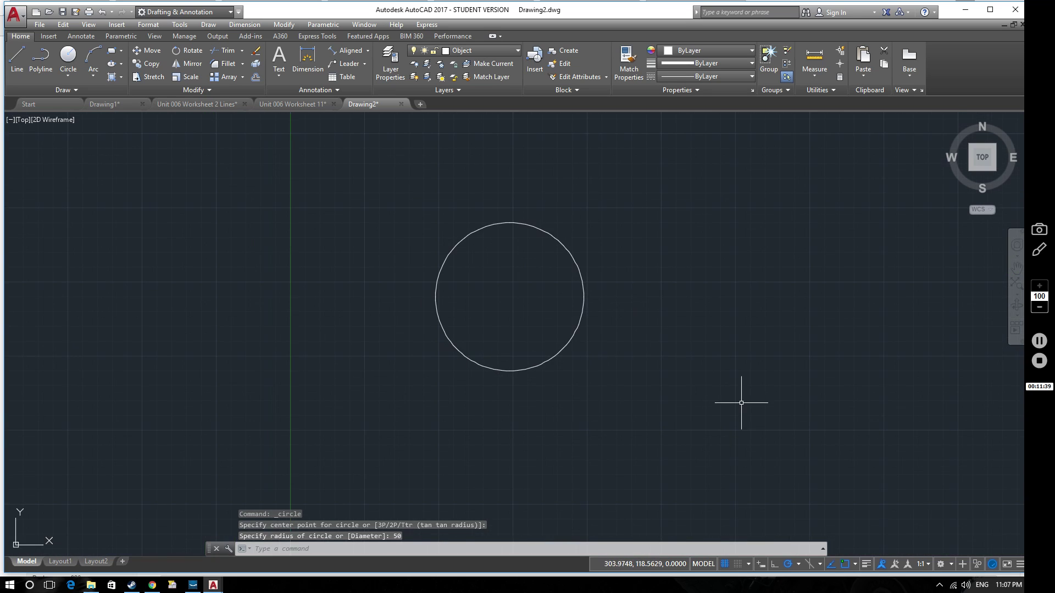
Make Center line the current layer and check the active object snaps
click(513, 50)
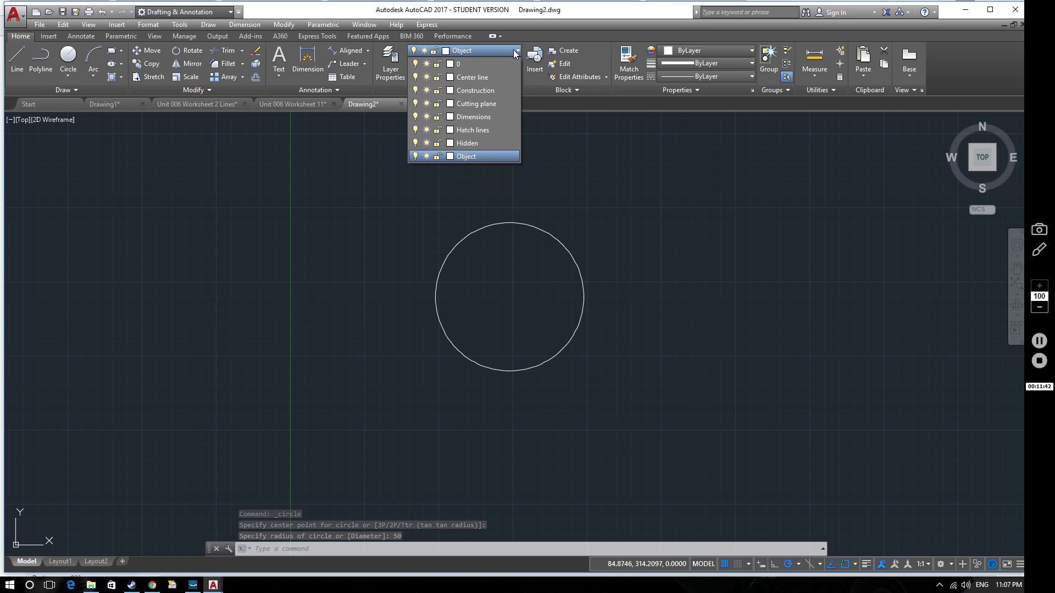
click(463, 77)
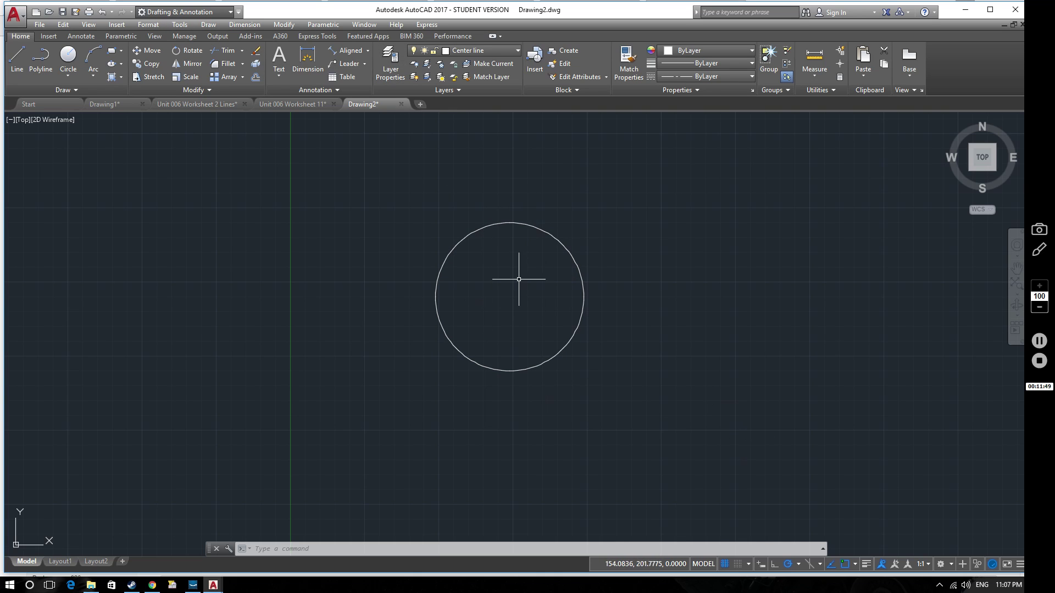
click(855, 567)
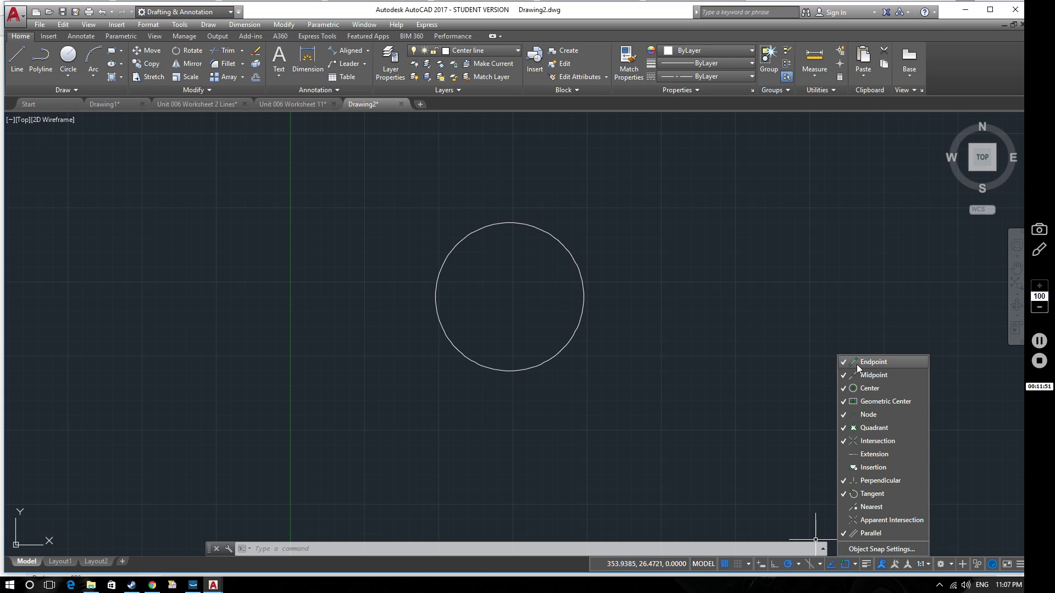
click(629, 331)
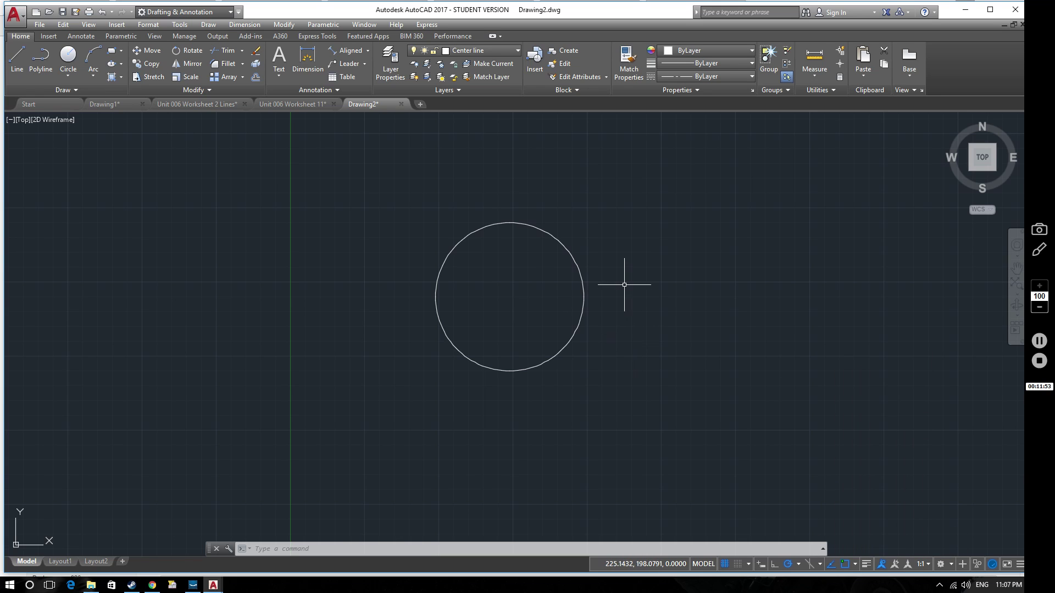
Draw vertical and horizontal centre lines crossing at the circle's centre
text(l)
key(Return)
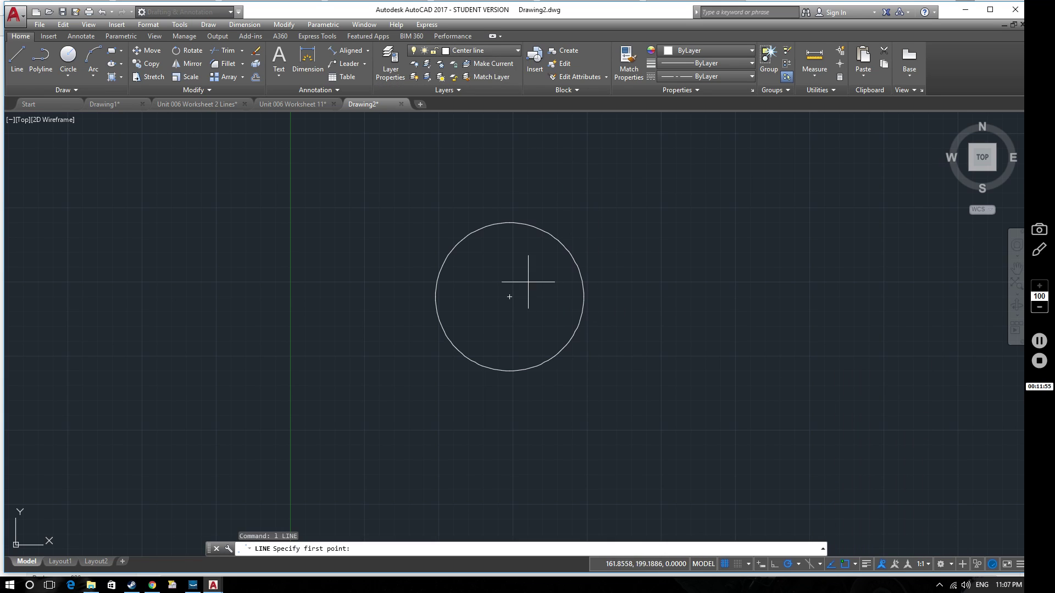
click(509, 223)
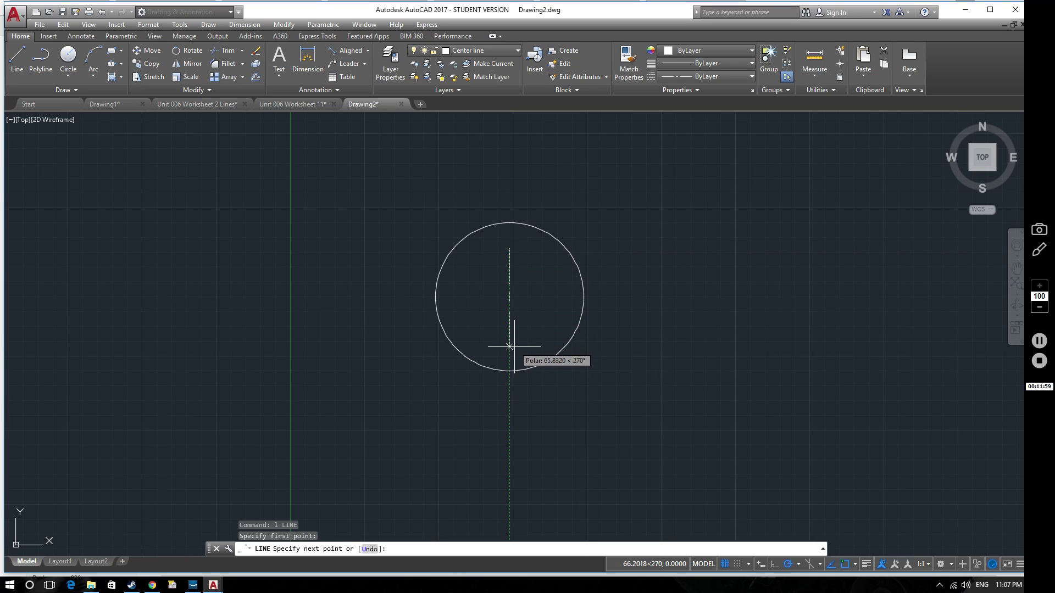
click(510, 347)
key(Return)
key(Return)
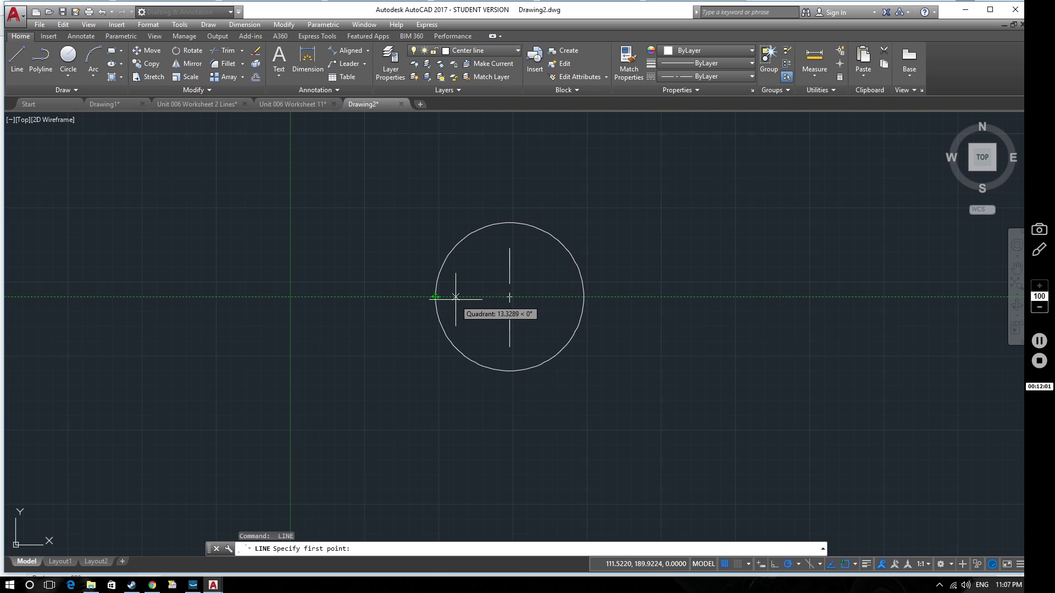
click(459, 297)
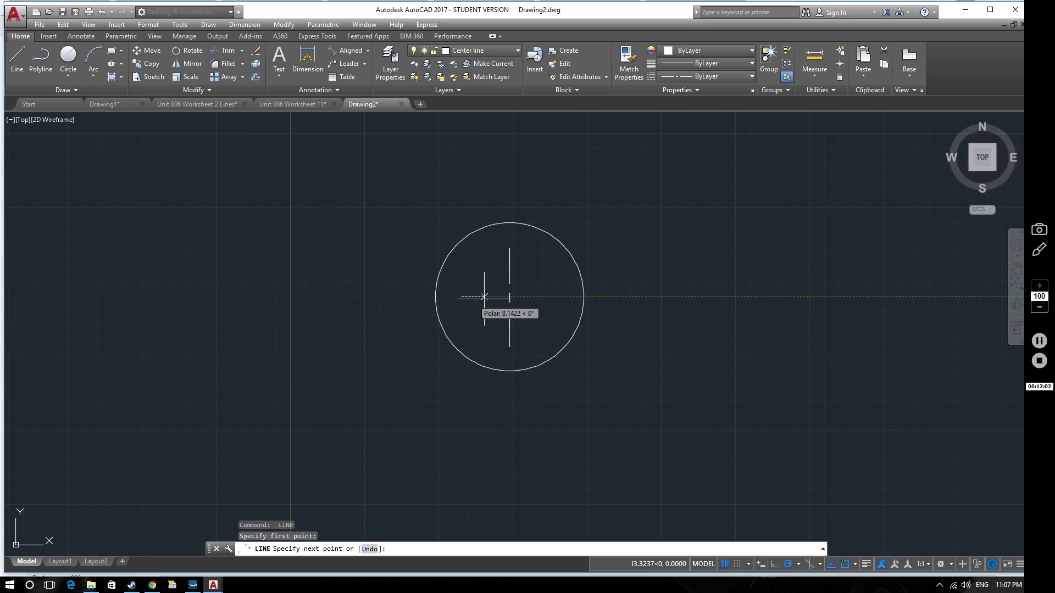
click(560, 297)
key(Return)
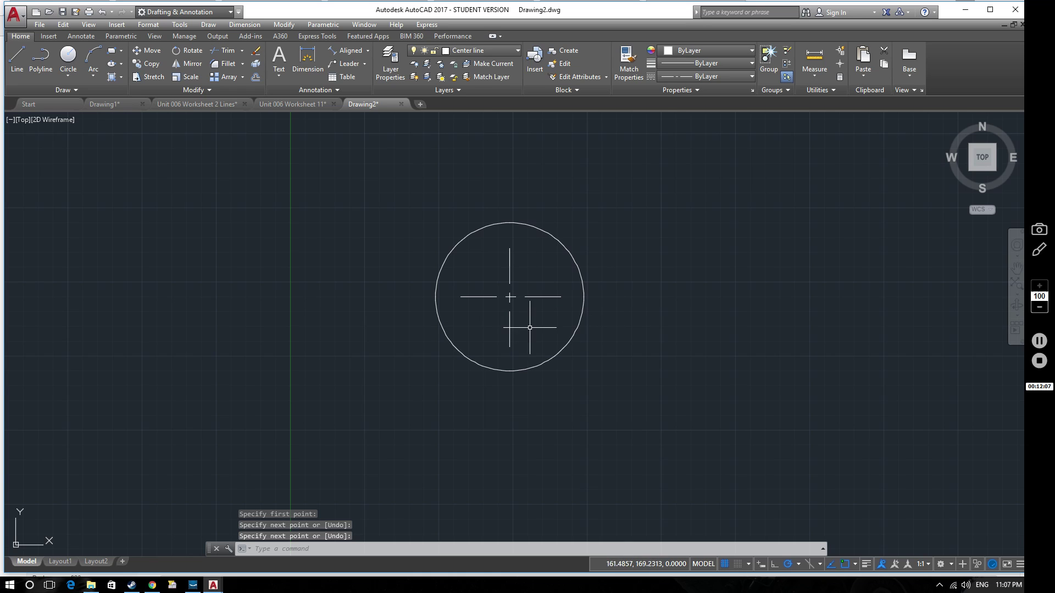
scroll(511, 275, up, 2)
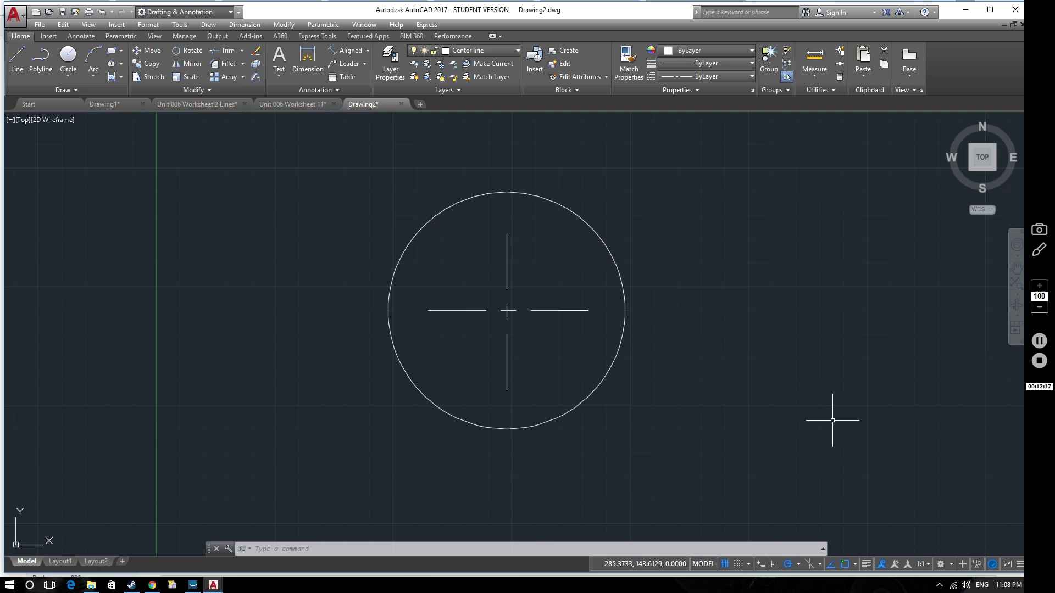
Add the LineWeight toggle to the status bar and switch lineweight display on and off
click(1019, 565)
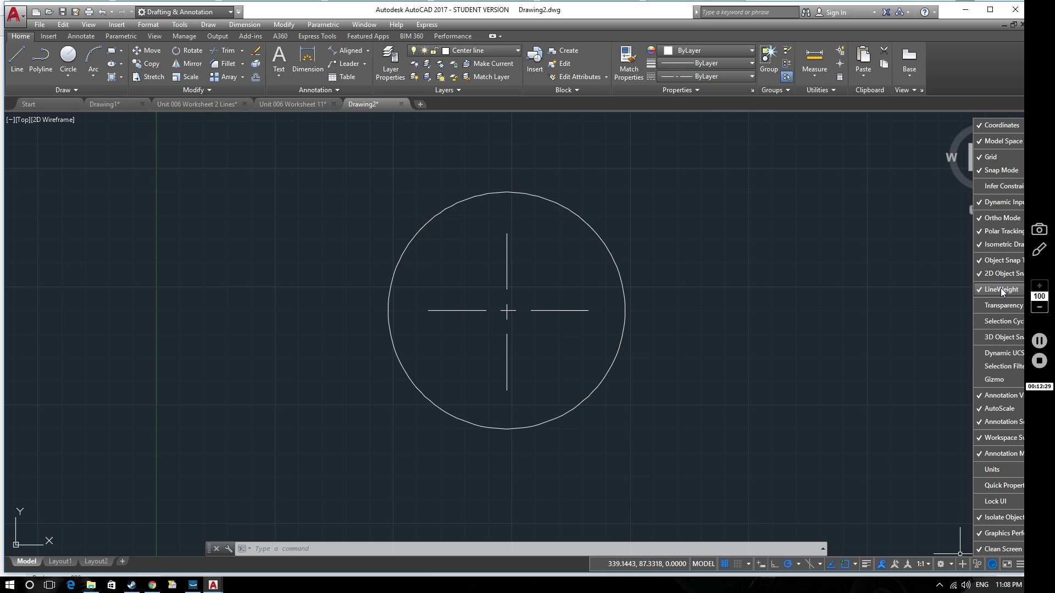
click(867, 562)
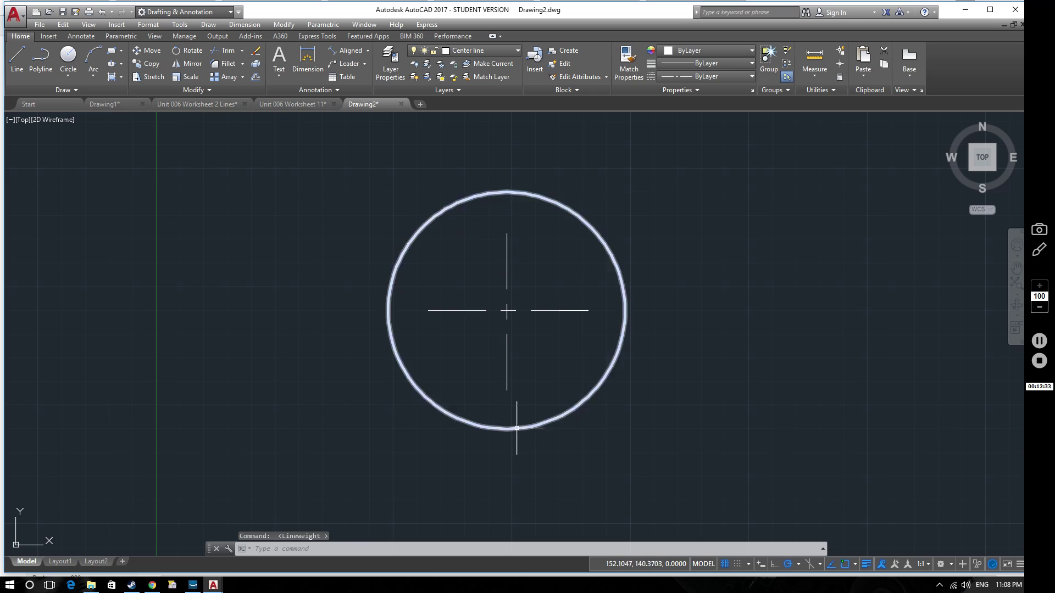
click(867, 564)
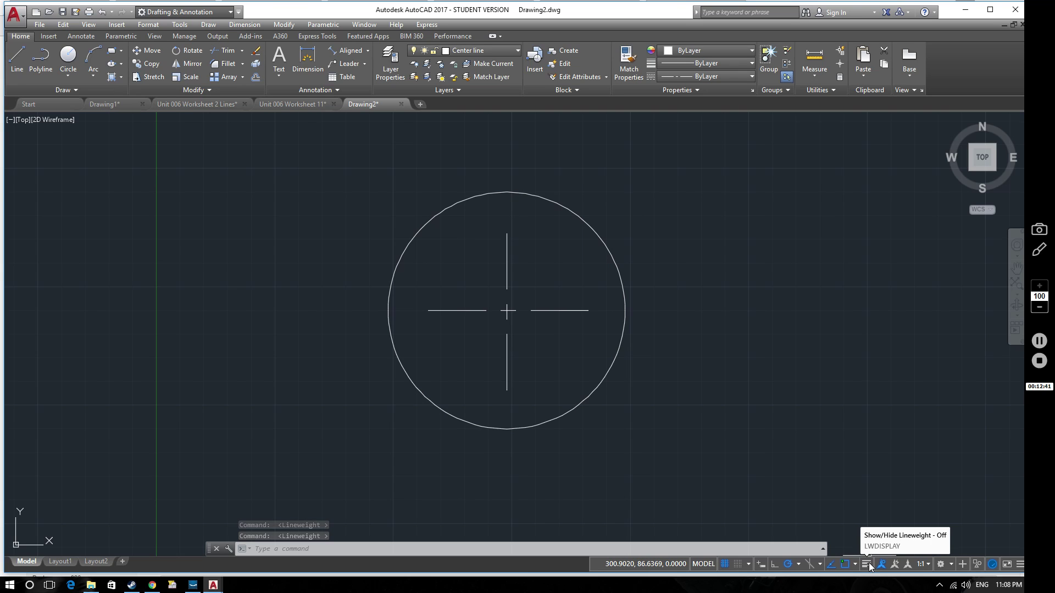
click(869, 563)
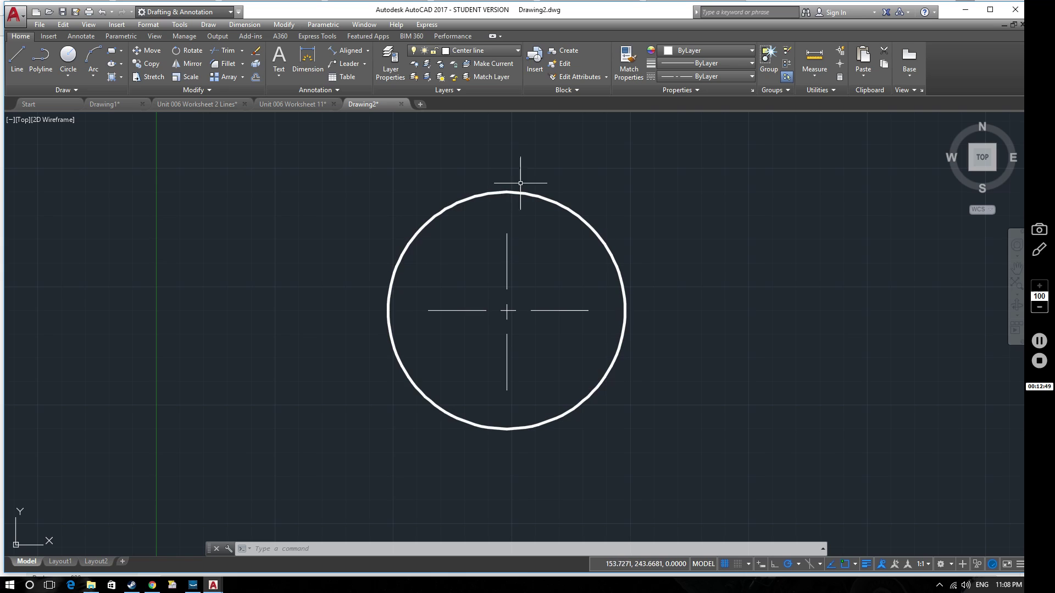
On the Dimensions layer, place an R50 radius dimension outside the circle's upper right
click(487, 48)
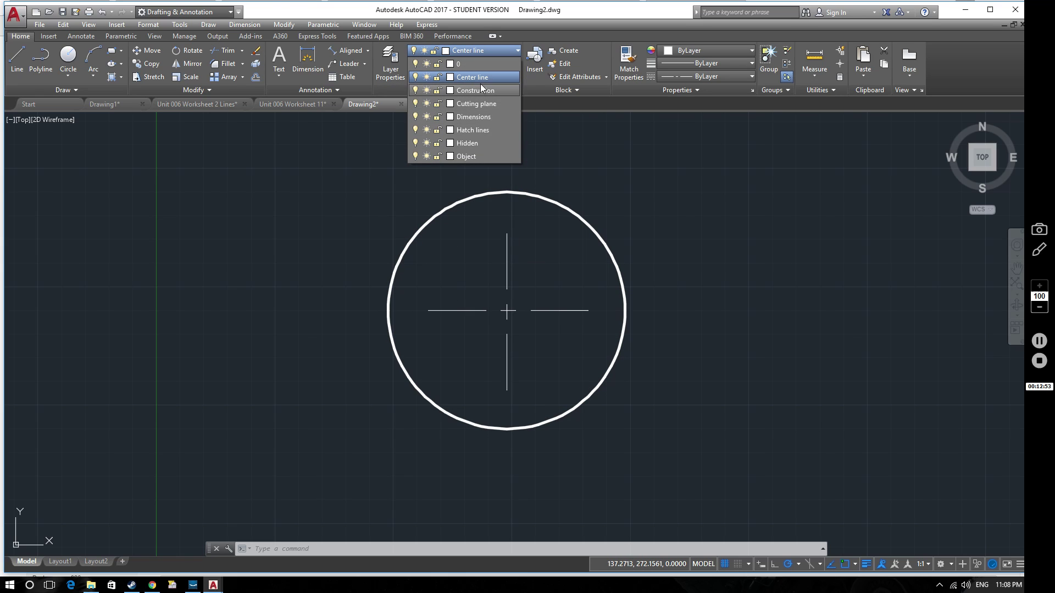
click(483, 117)
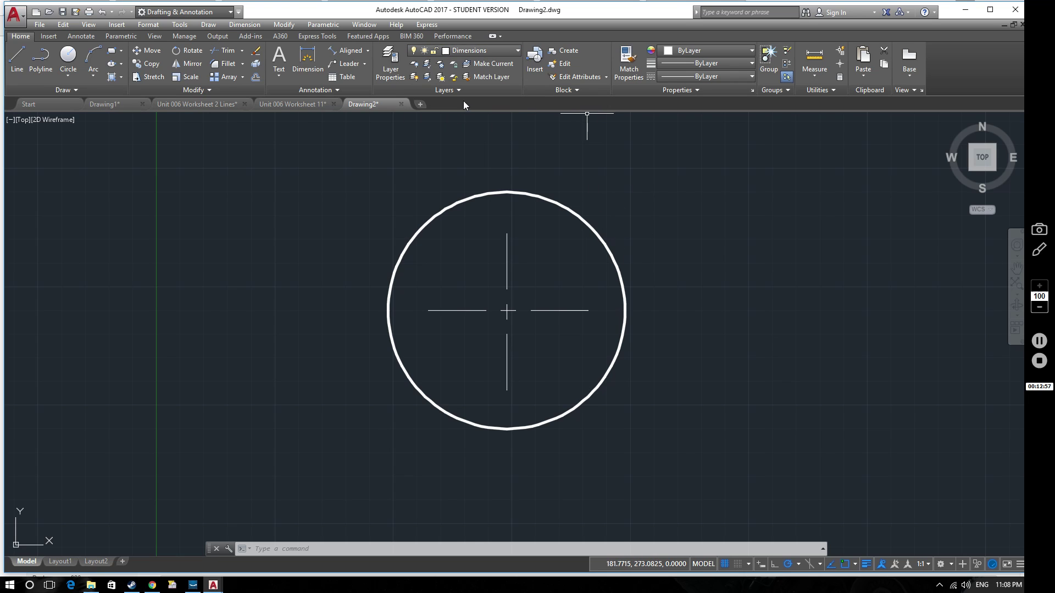
click(368, 51)
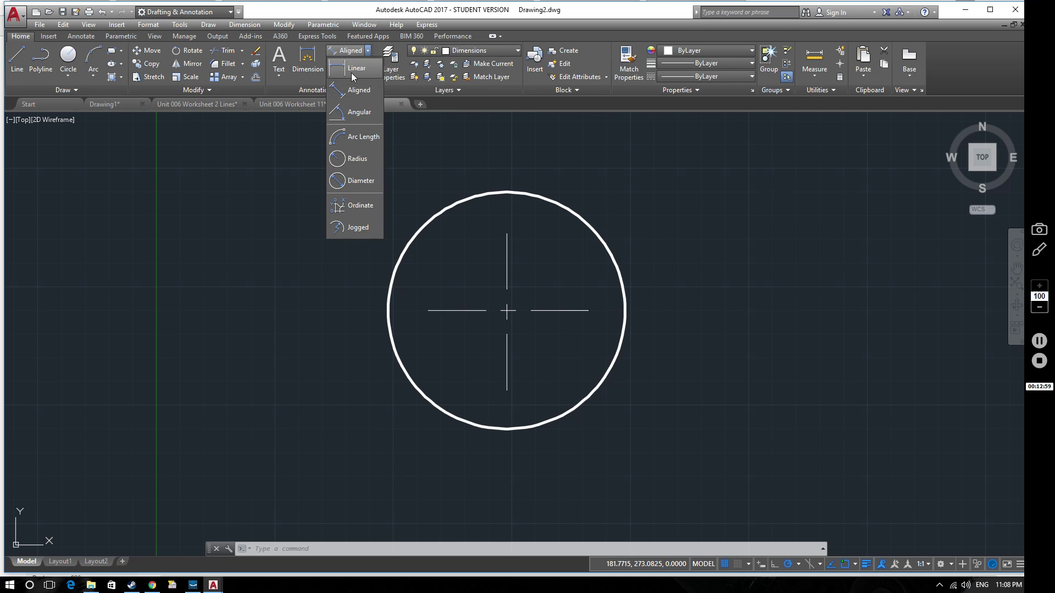
click(360, 159)
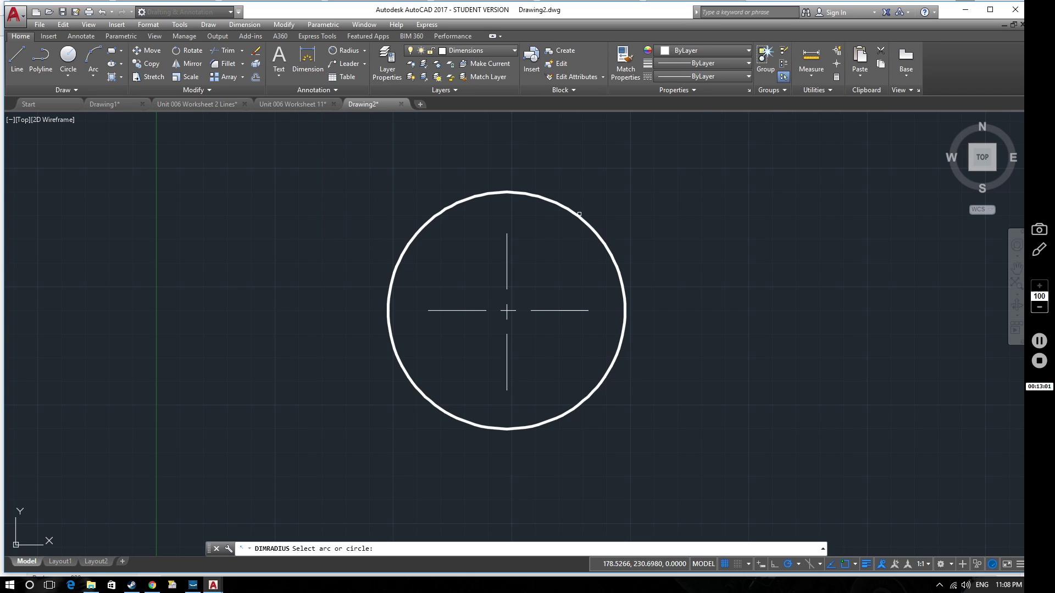
click(583, 216)
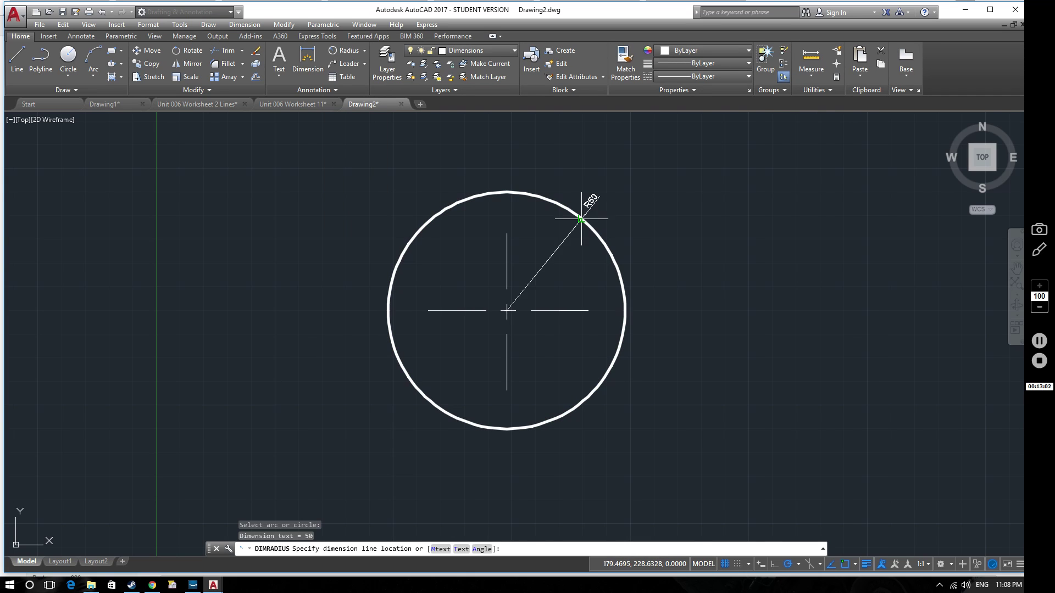
click(628, 198)
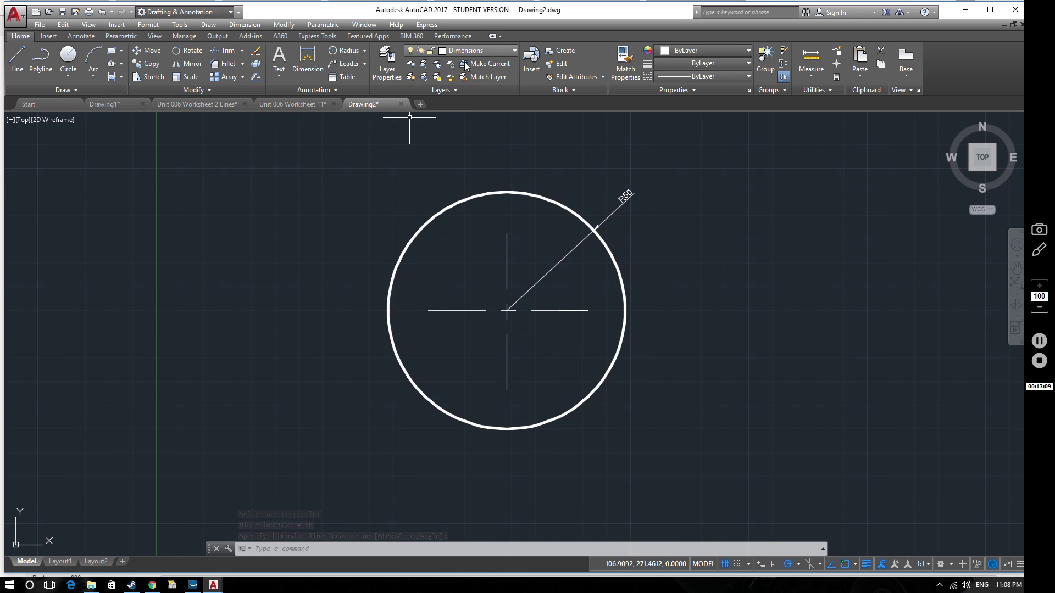
click(487, 54)
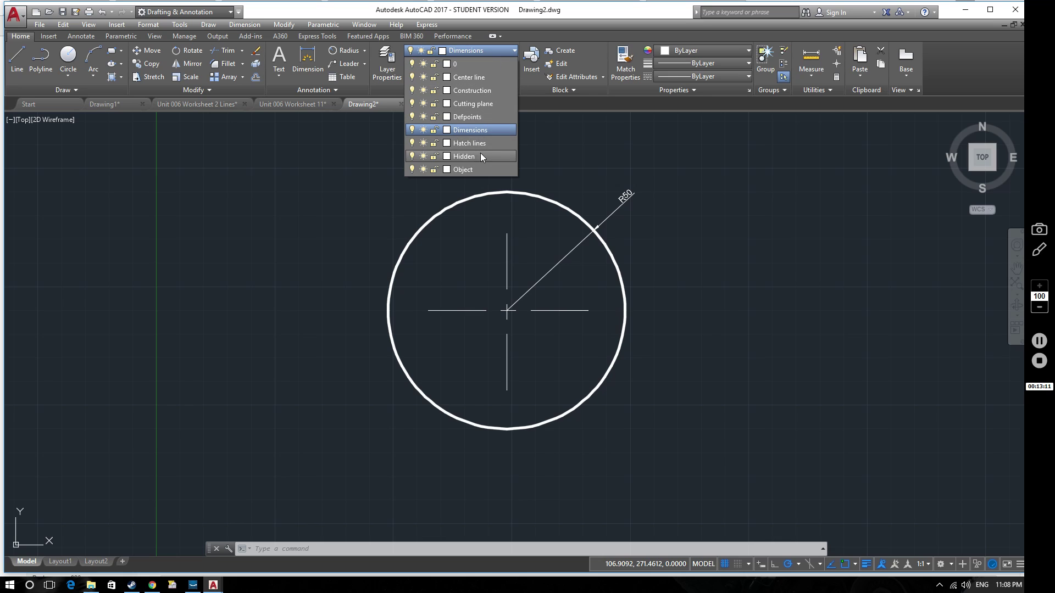
On the Hidden layer, draw lines down, right and up from the circle's top quadrant
click(468, 158)
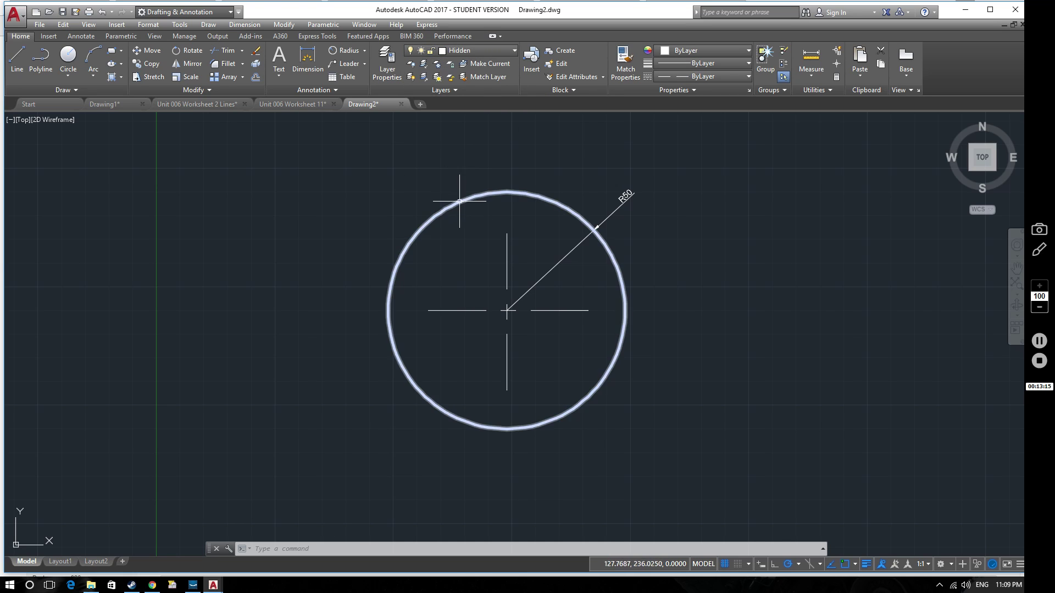
text(l)
key(Return)
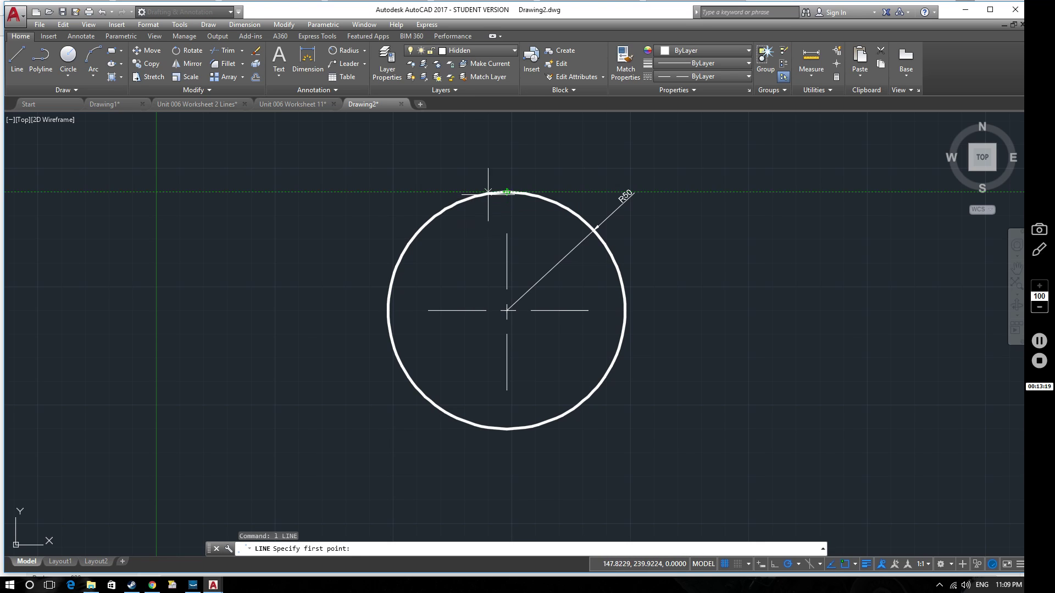
click(507, 192)
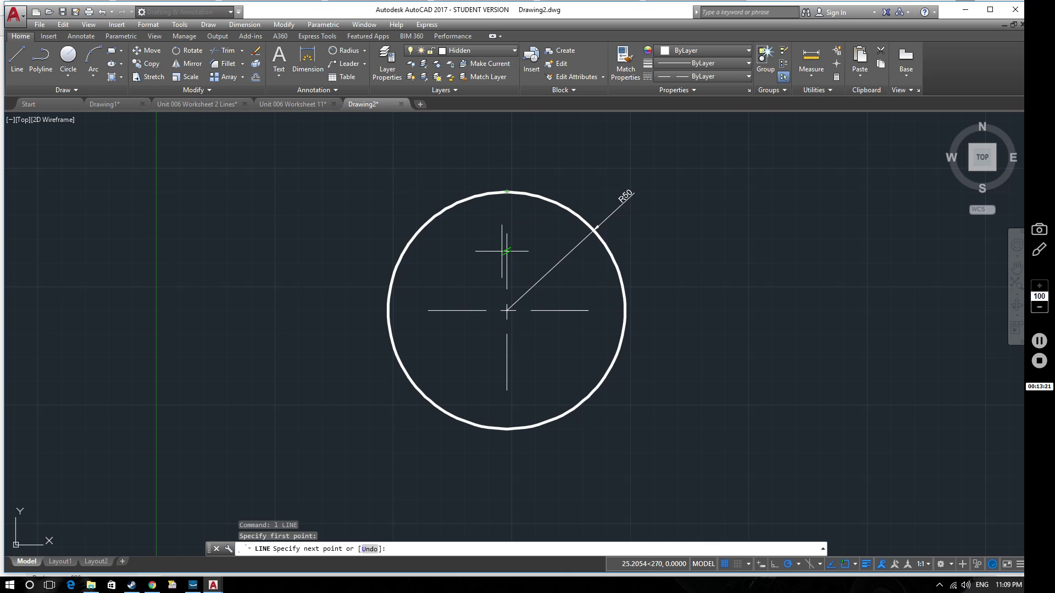
click(506, 226)
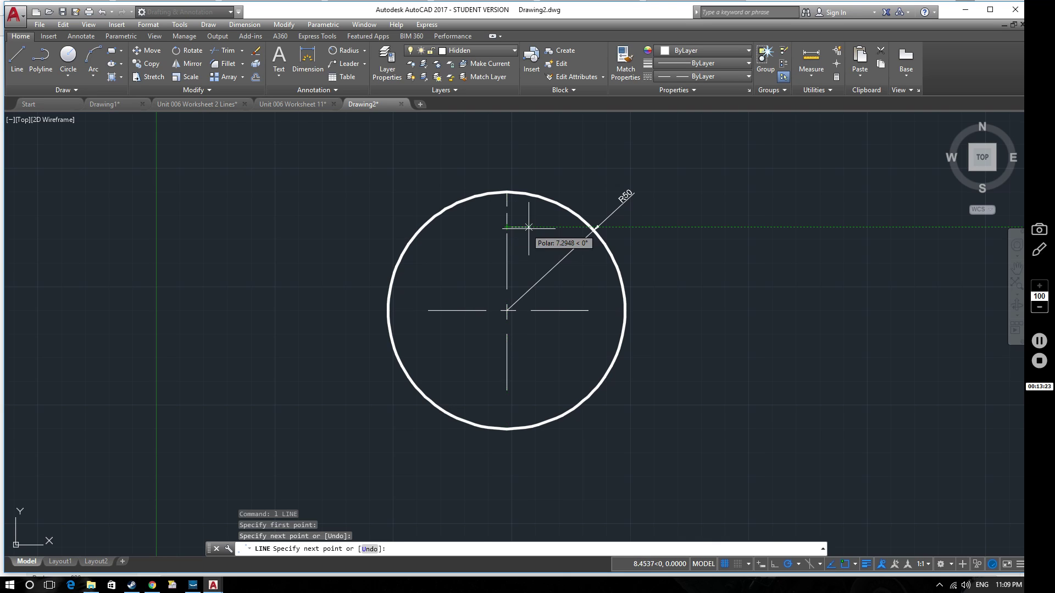
click(561, 227)
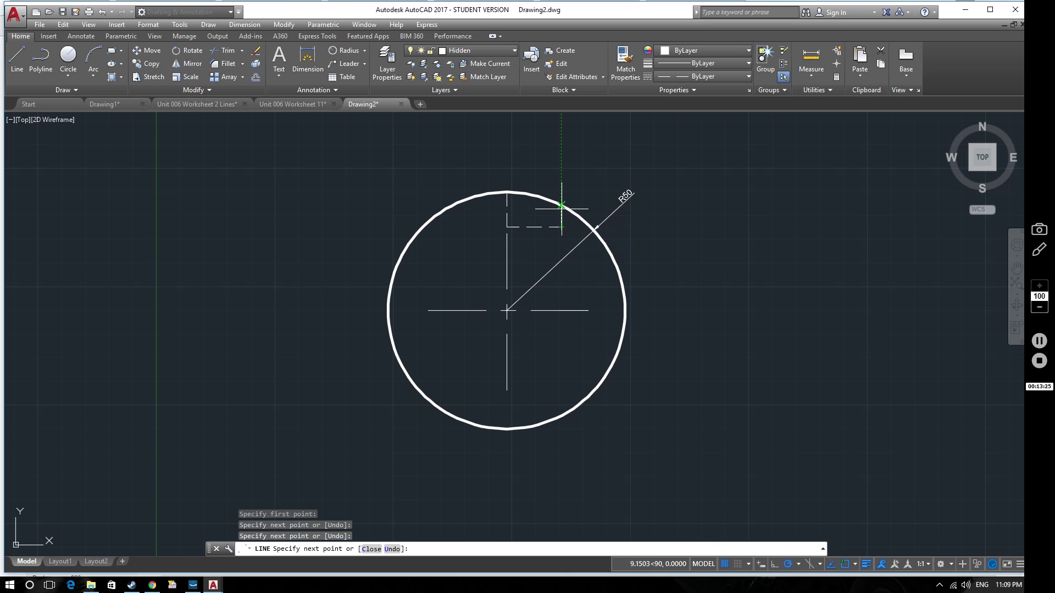
click(561, 206)
key(Return)
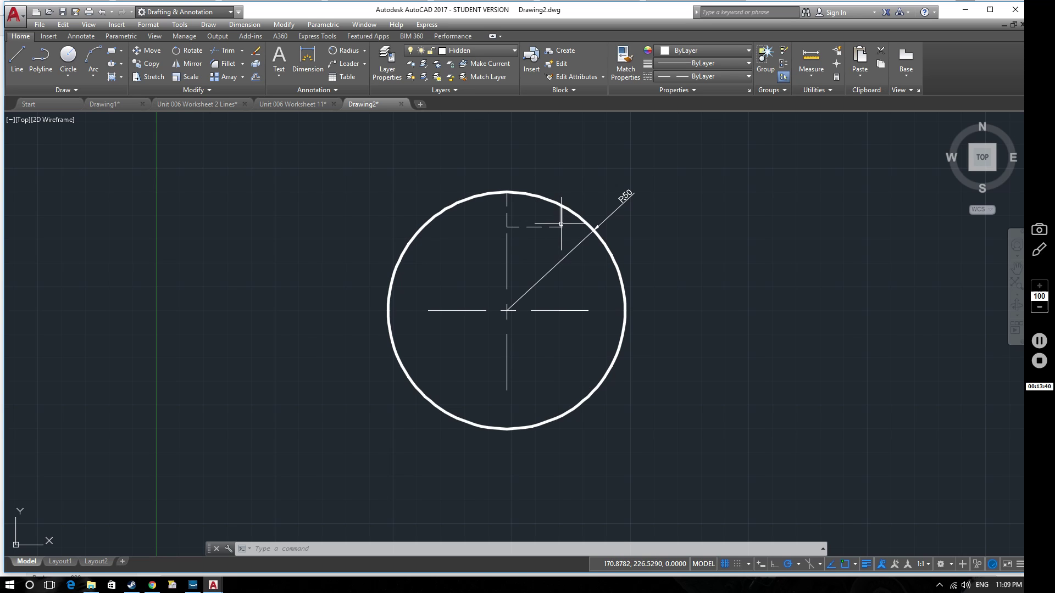
scroll(563, 215, up, 8)
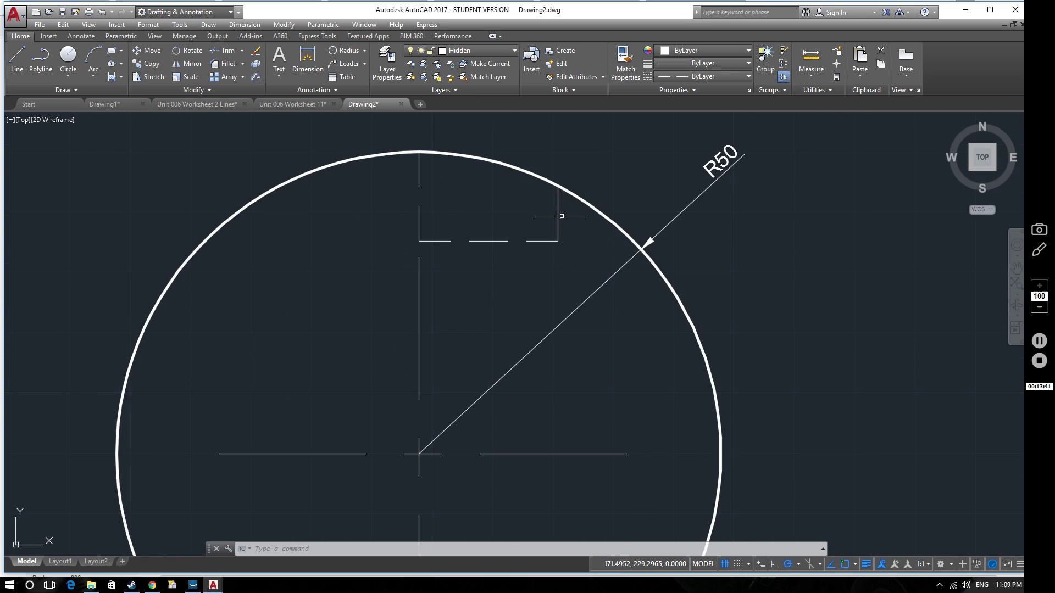
scroll(527, 220, down, 2)
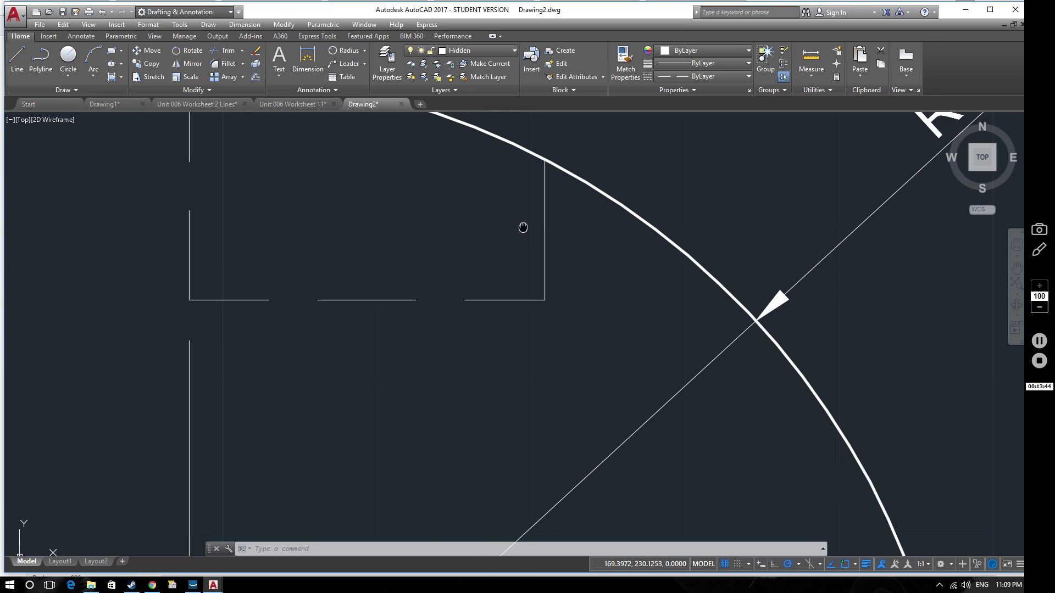
scroll(523, 250, down, 2)
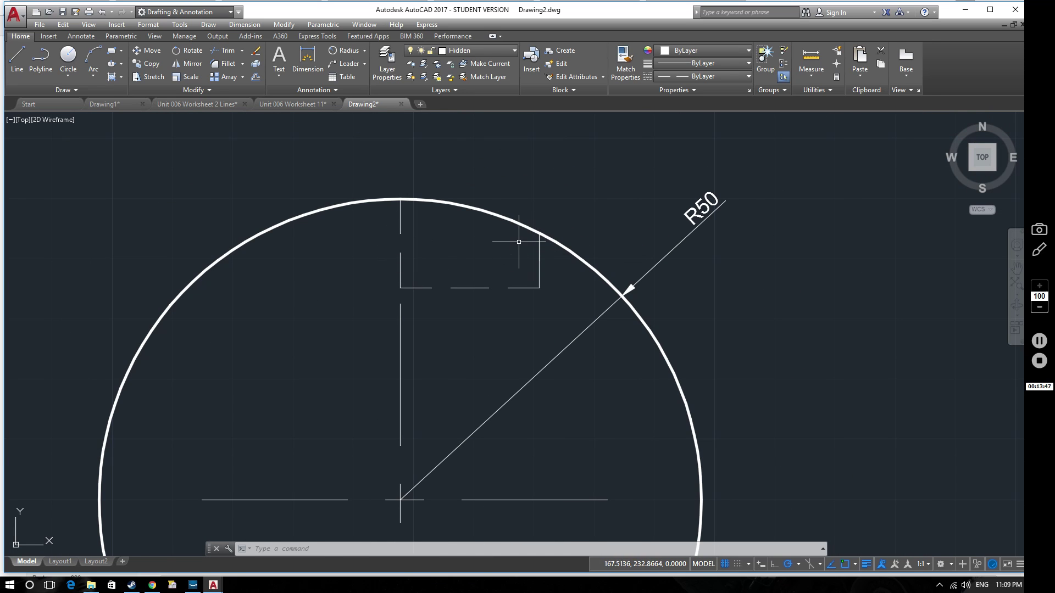
scroll(522, 242, down, 4)
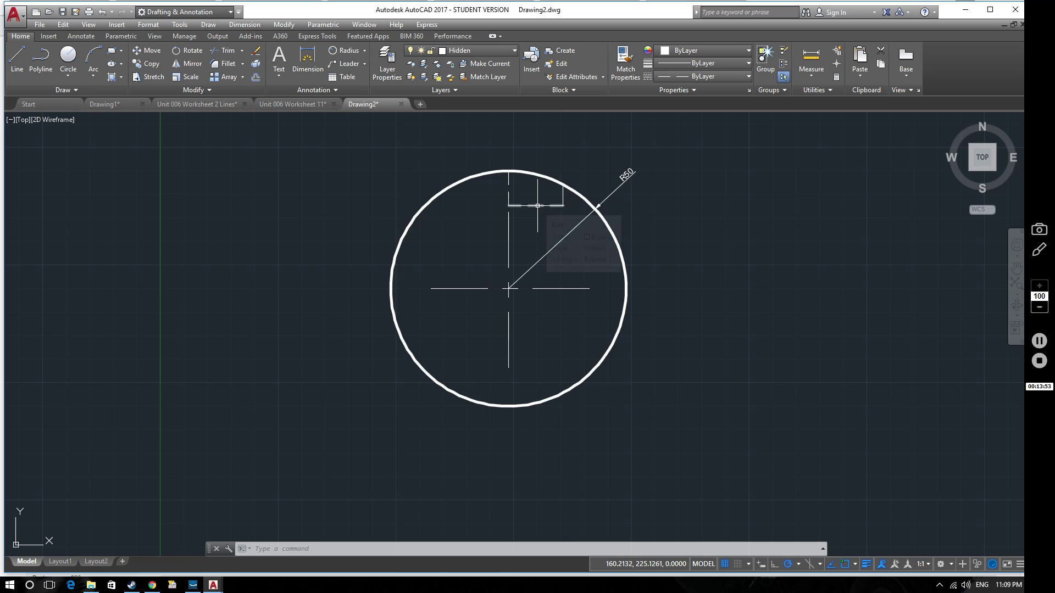
Set the rectangle's right vertical edge to a 0.25 linetype scale in Properties
click(563, 196)
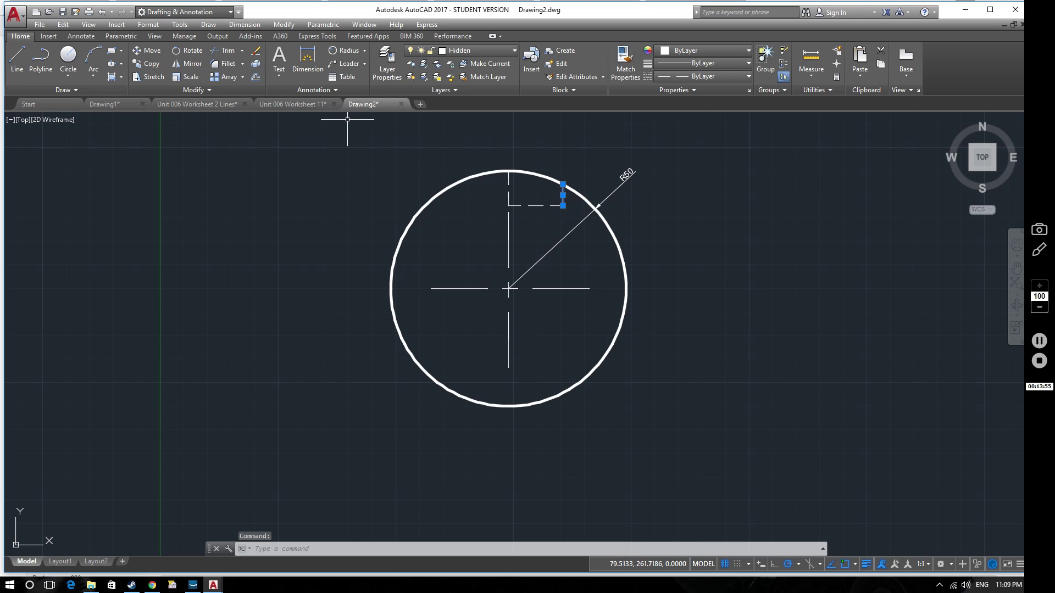
text(pr)
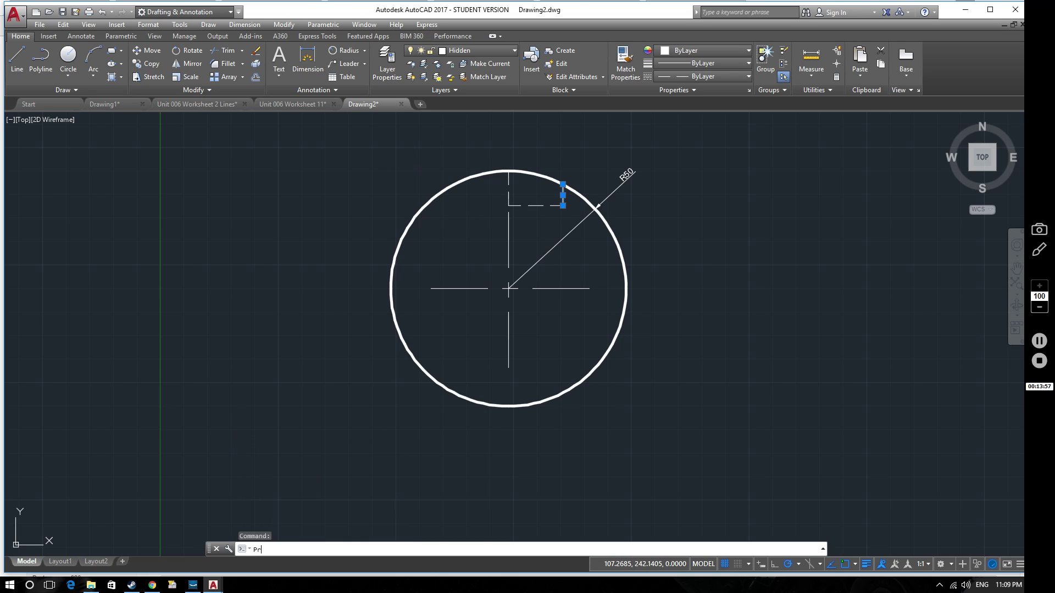
key(Return)
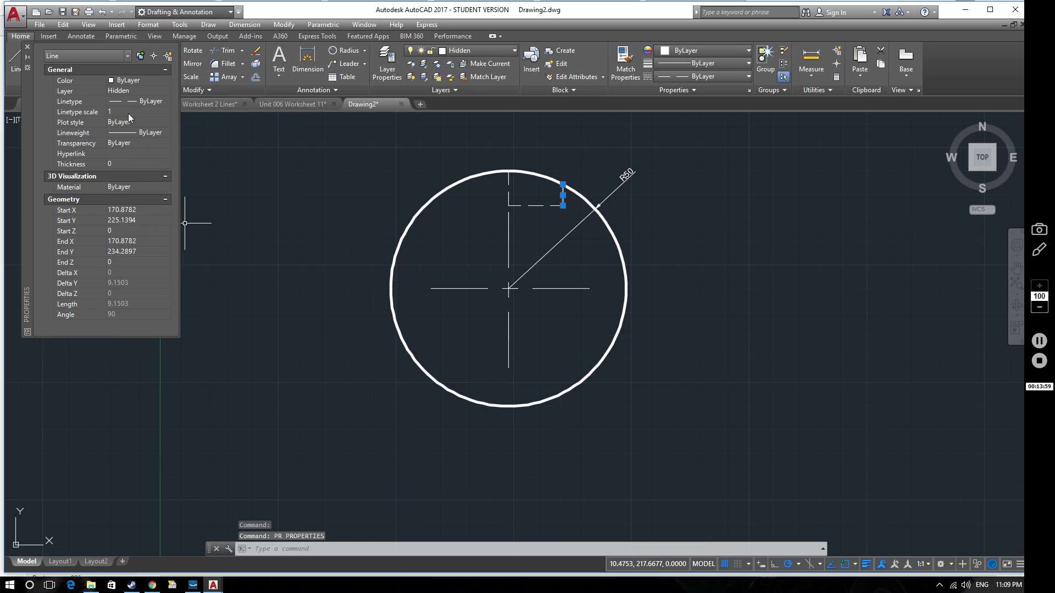
click(123, 111)
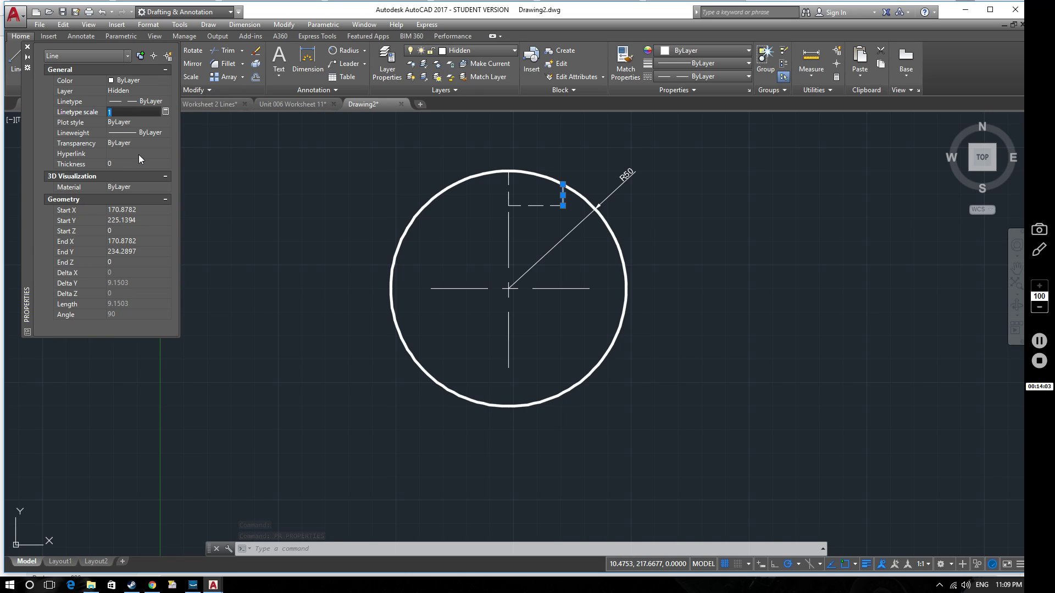
text(0.25)
key(Return)
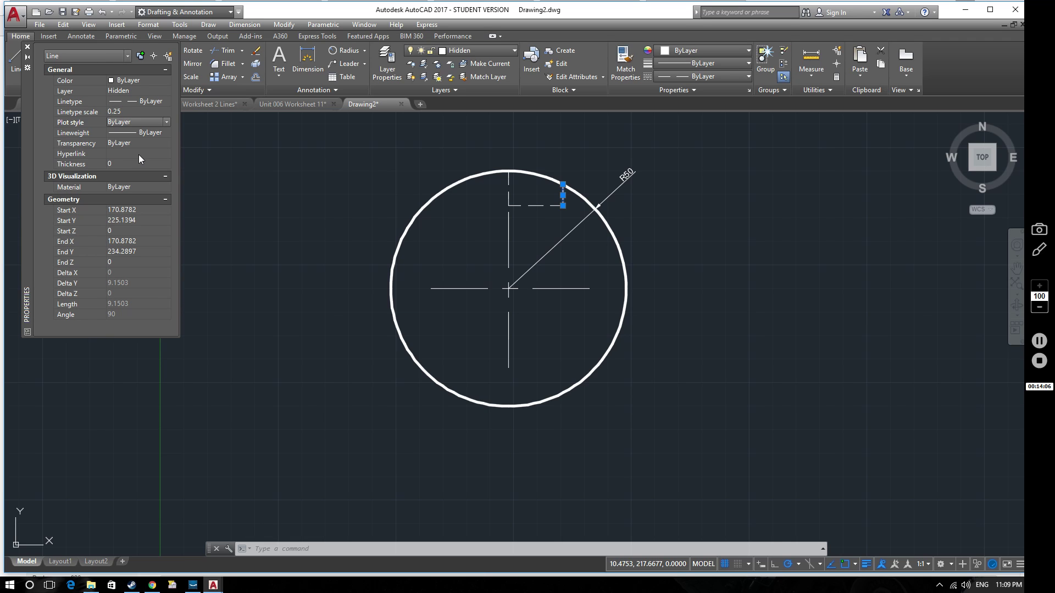
key(Escape)
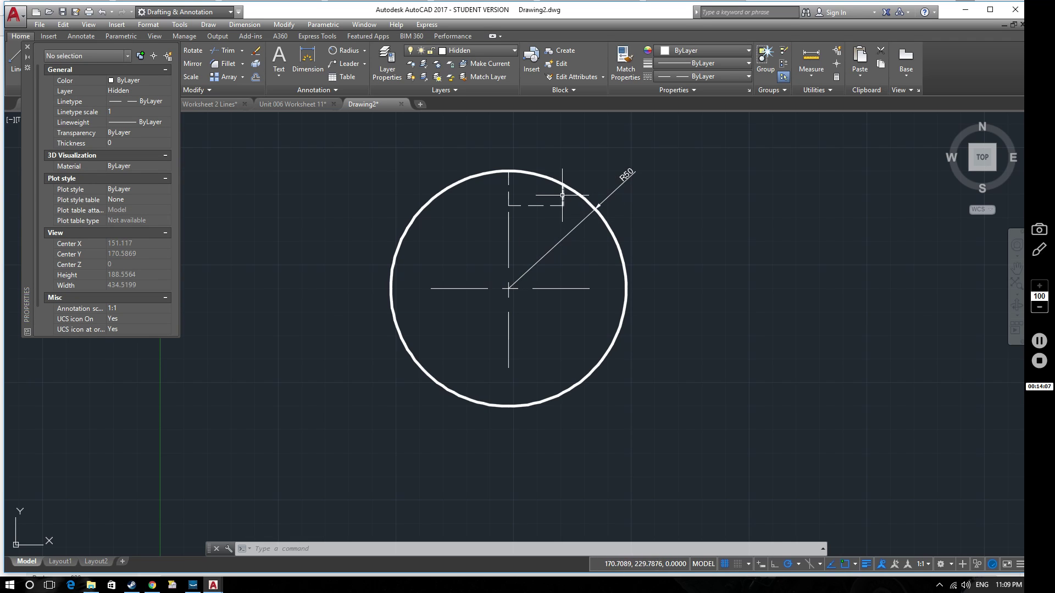
scroll(562, 195, up, 4)
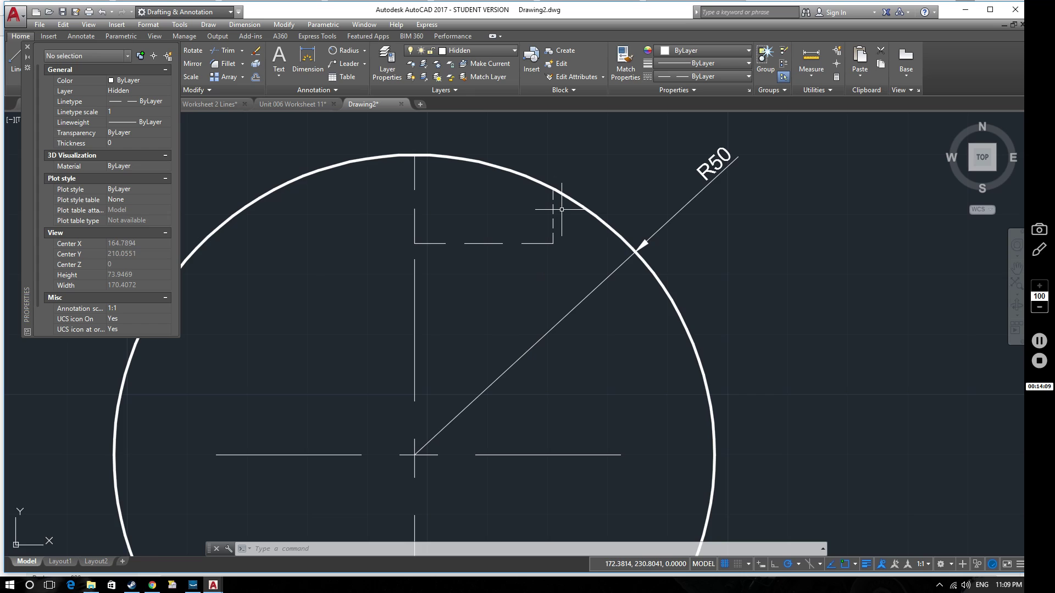
scroll(562, 210, down, 4)
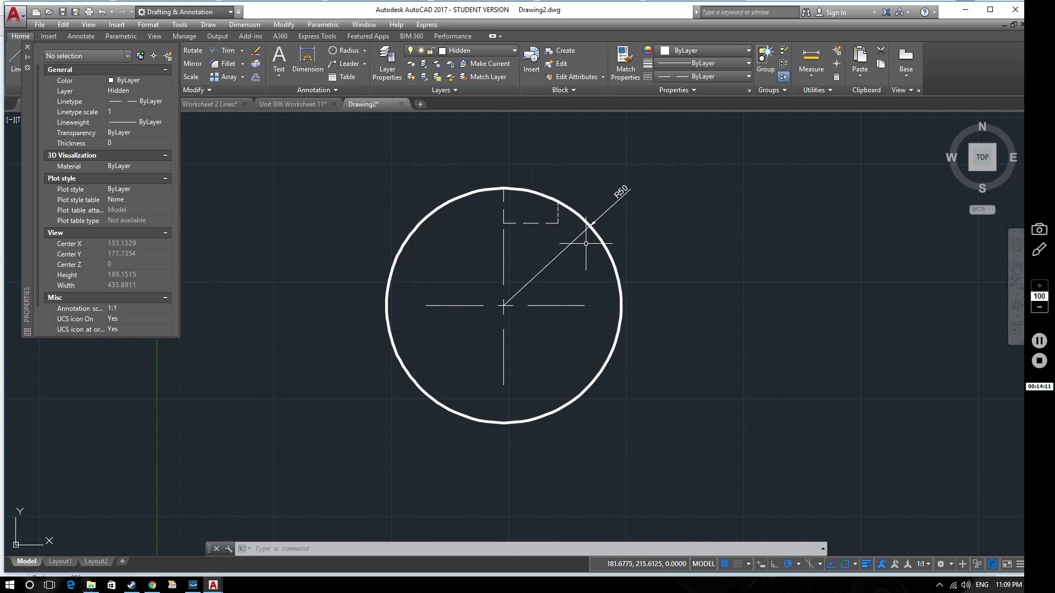
middle_drag(662, 288, 706, 278)
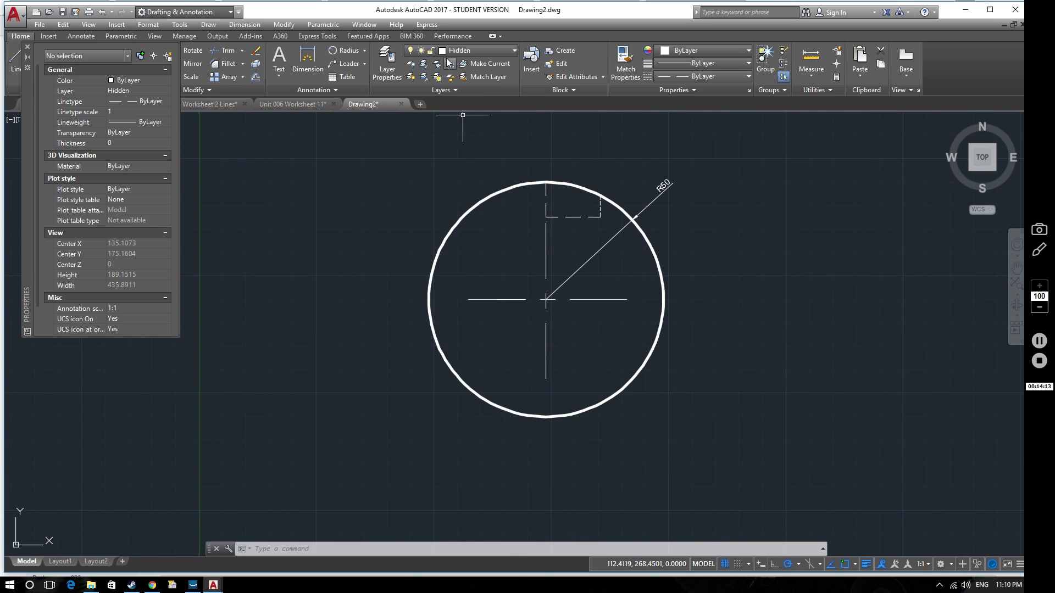
click(490, 49)
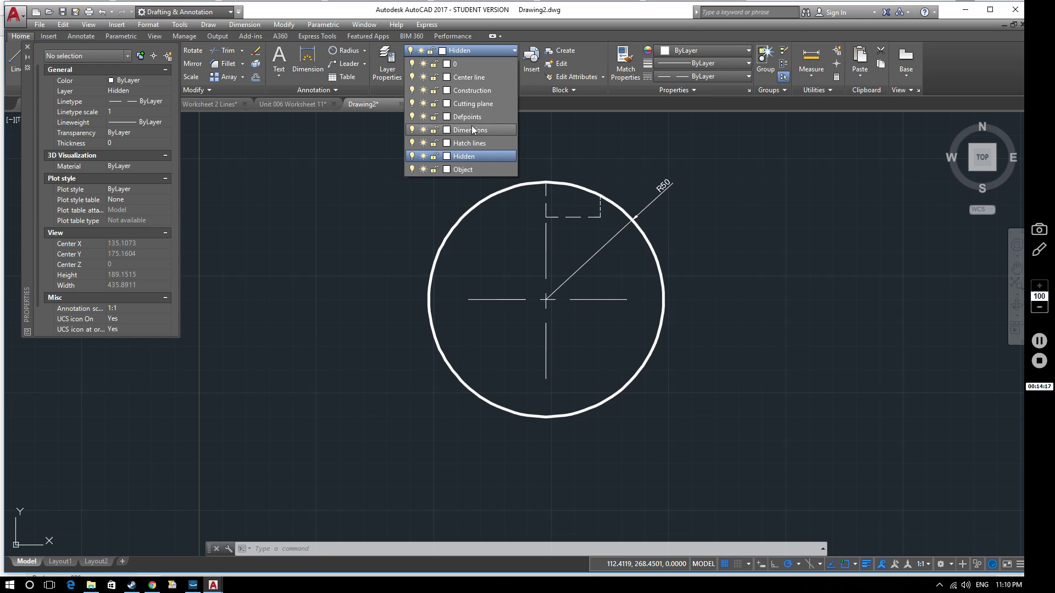
click(628, 151)
middle_drag(728, 209, 706, 227)
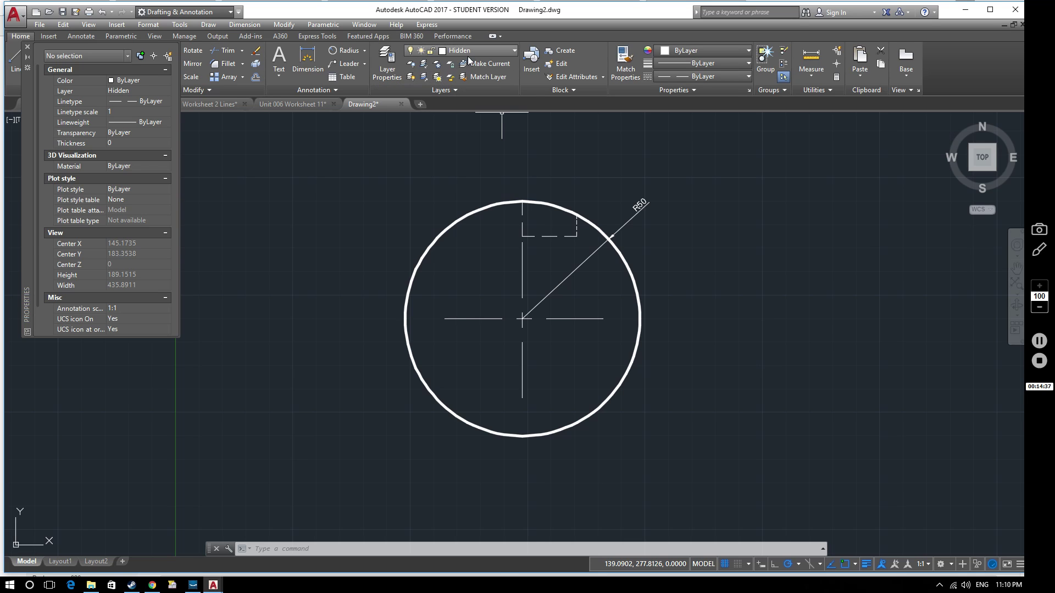
click(499, 50)
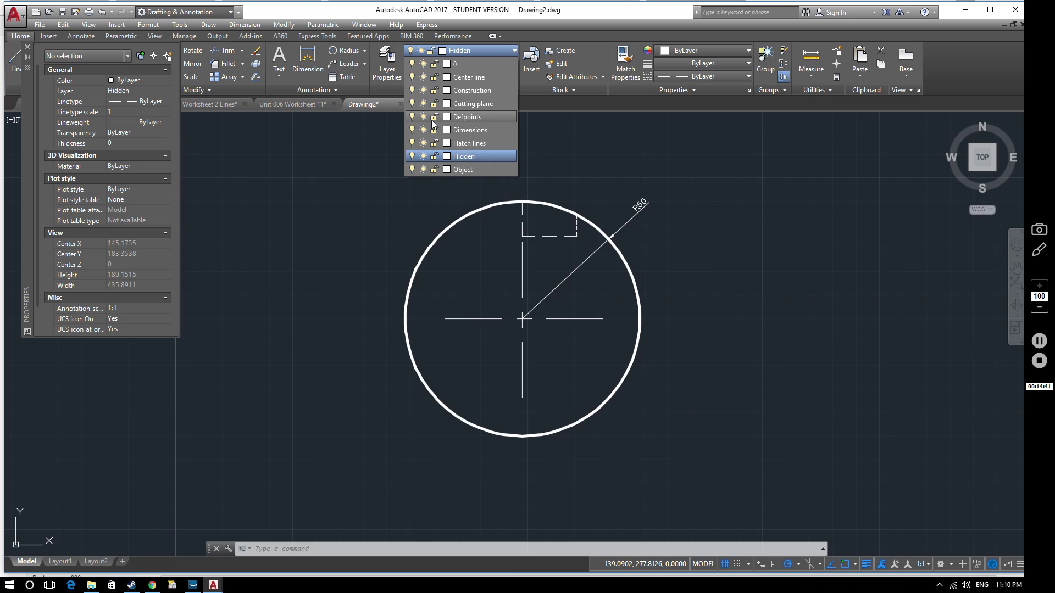
key(Escape)
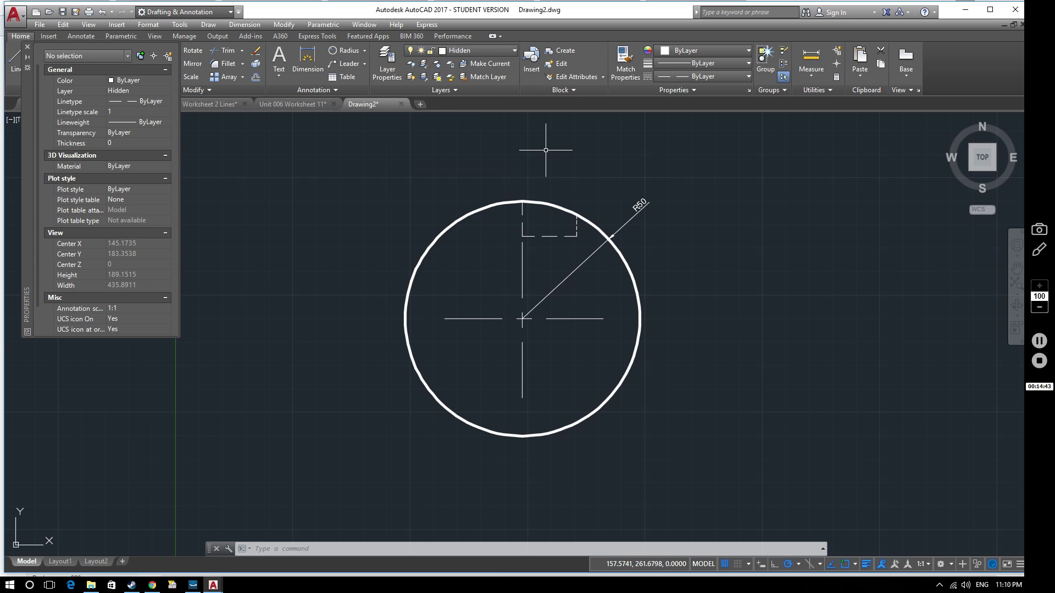